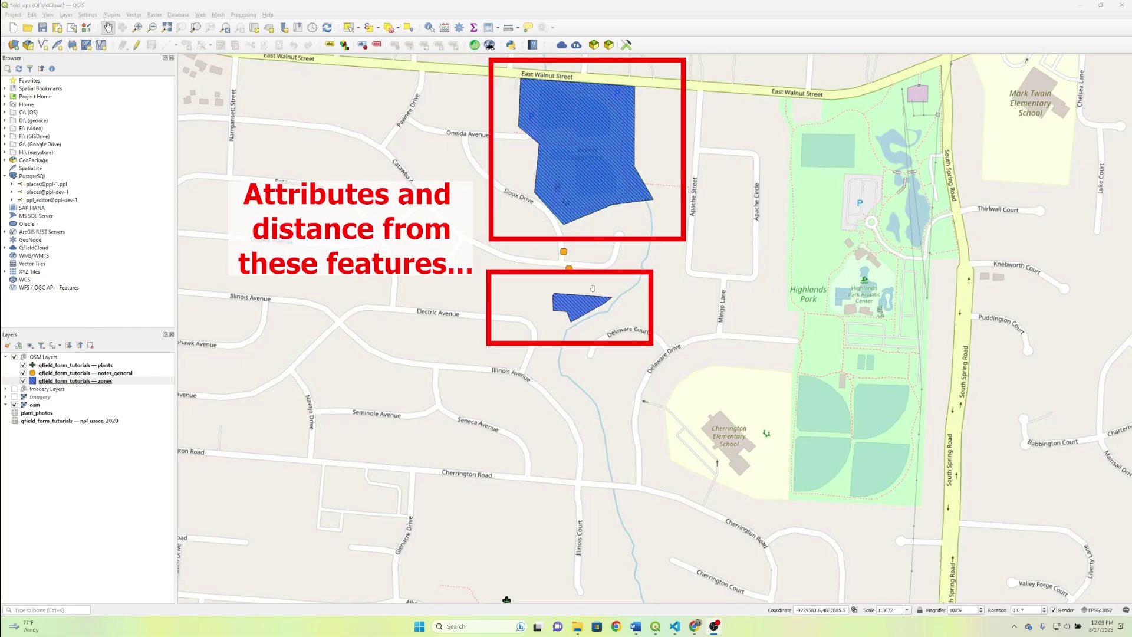
- Open the zones layer's attribute table to review its fields, then close it
left_click(98, 366)
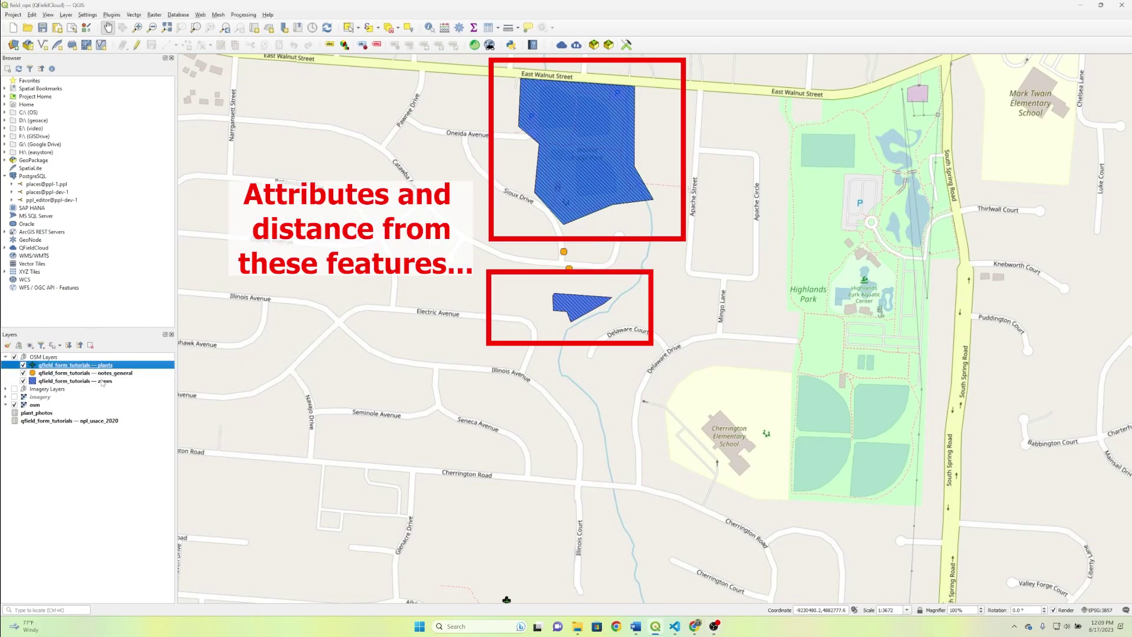
left_click(104, 382)
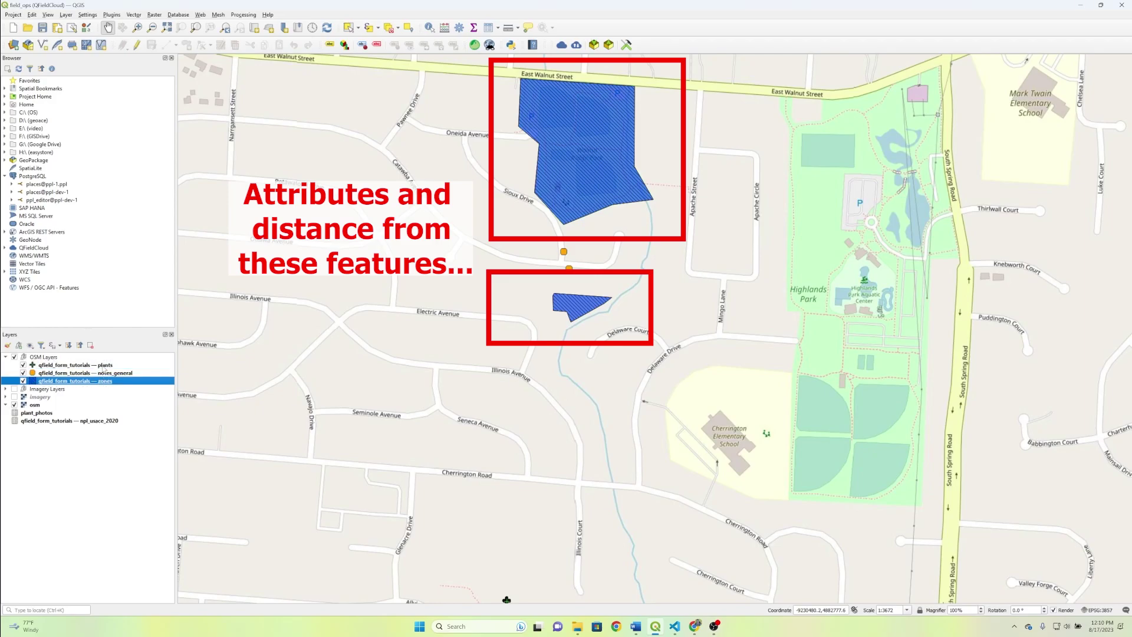
left_click(104, 365)
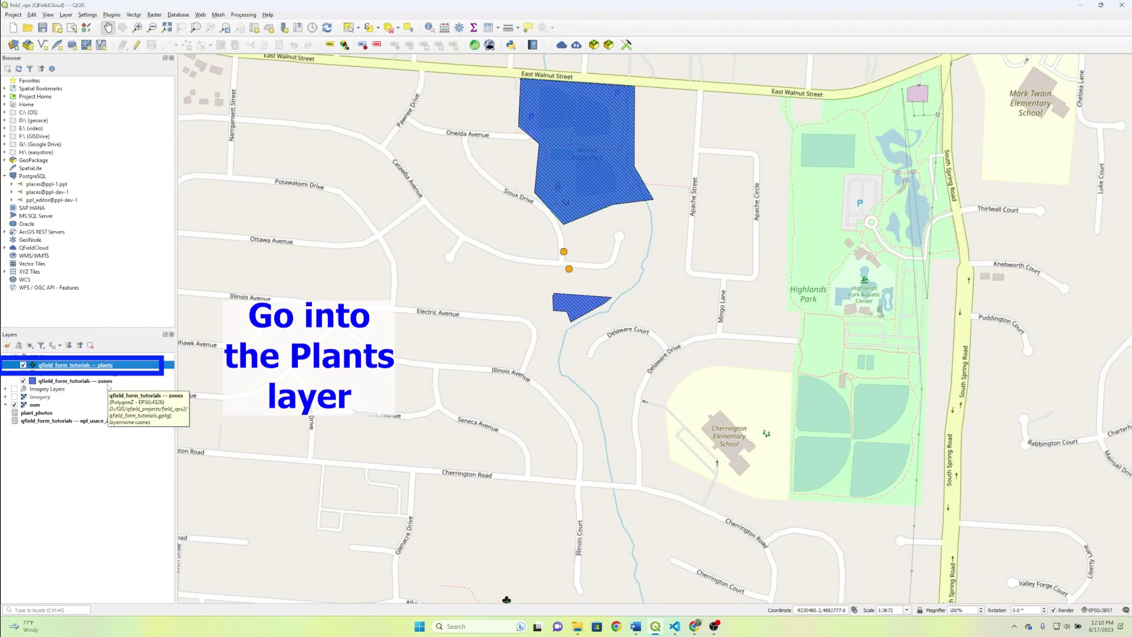
right_click(108, 386)
left_click(141, 506)
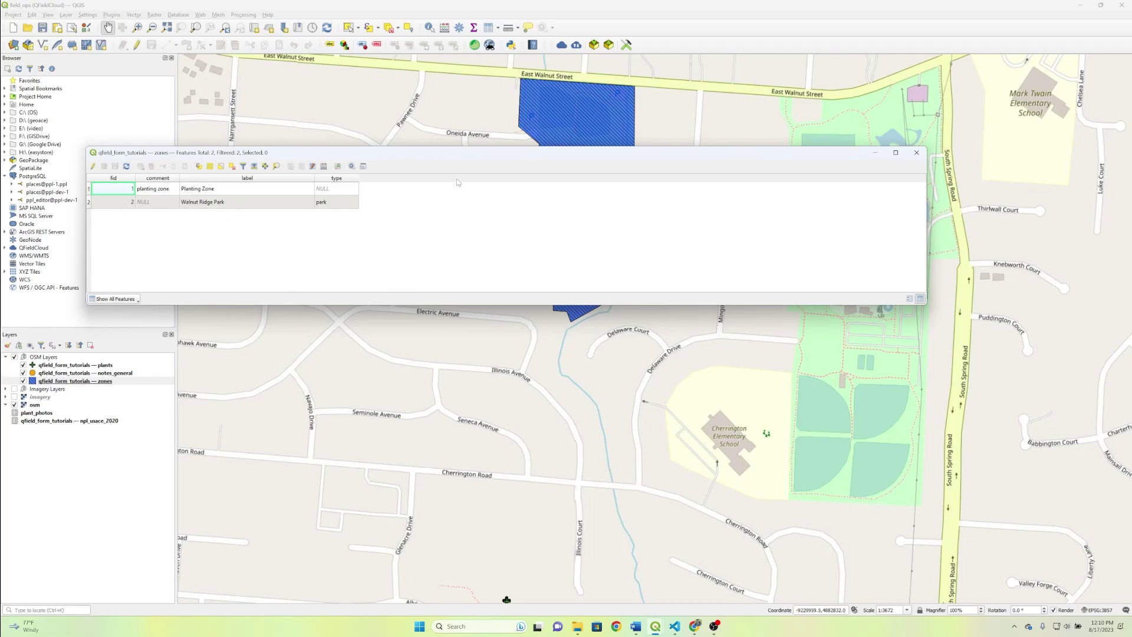
left_click(917, 152)
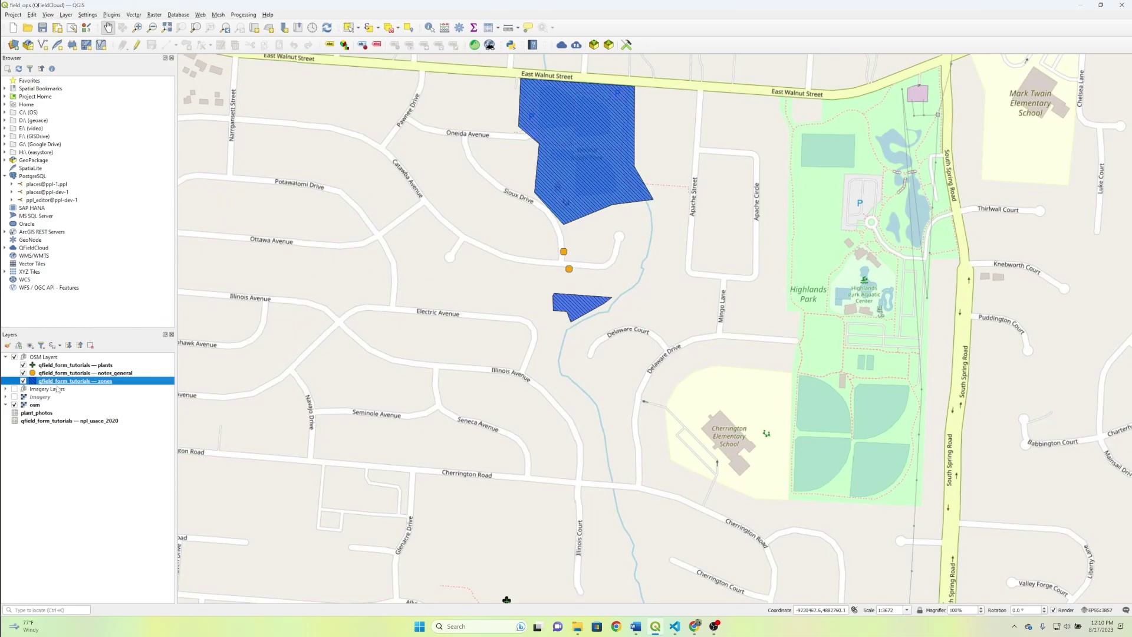
- In the plants attribute table, start editing and add nearest_zone_id as an Integer64 field
right_click(100, 366)
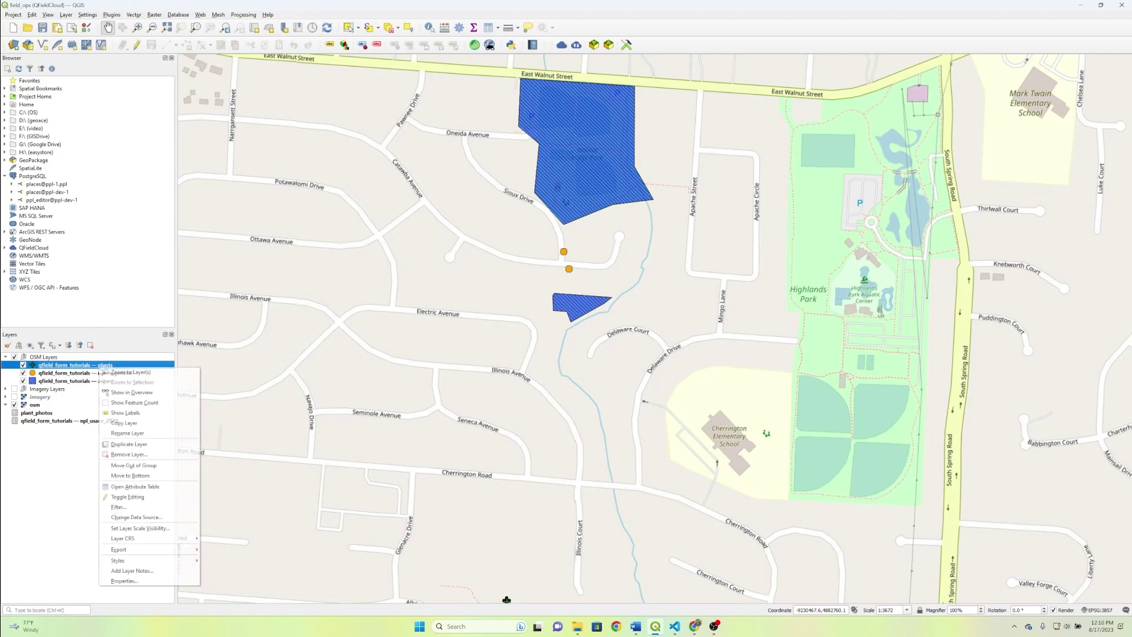
left_click(133, 486)
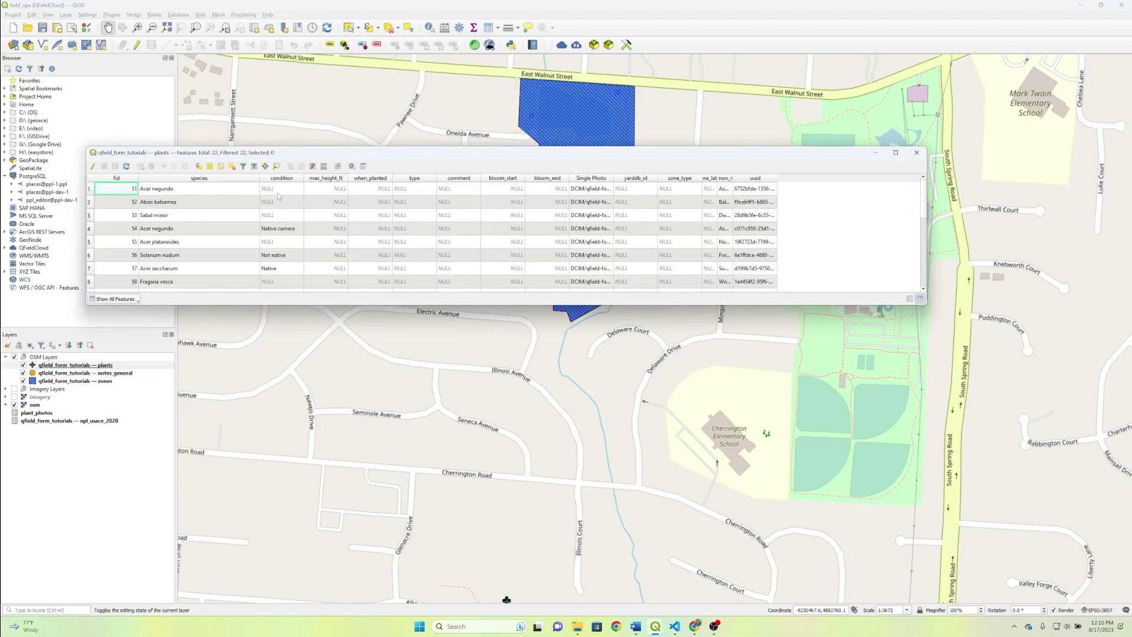
left_click(92, 167)
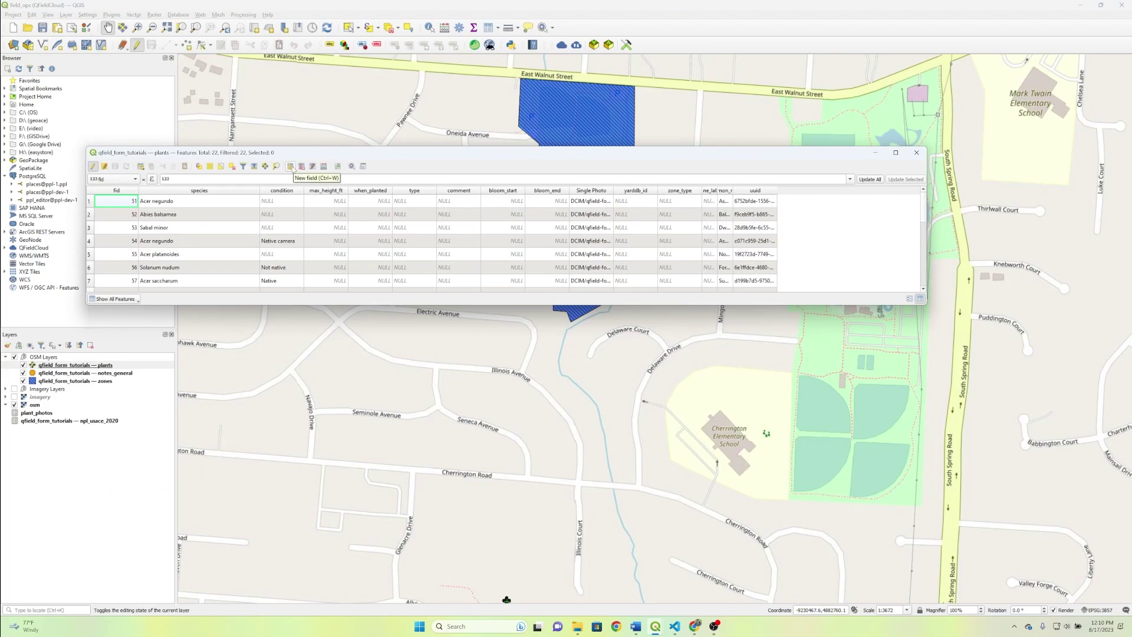
left_click(292, 167)
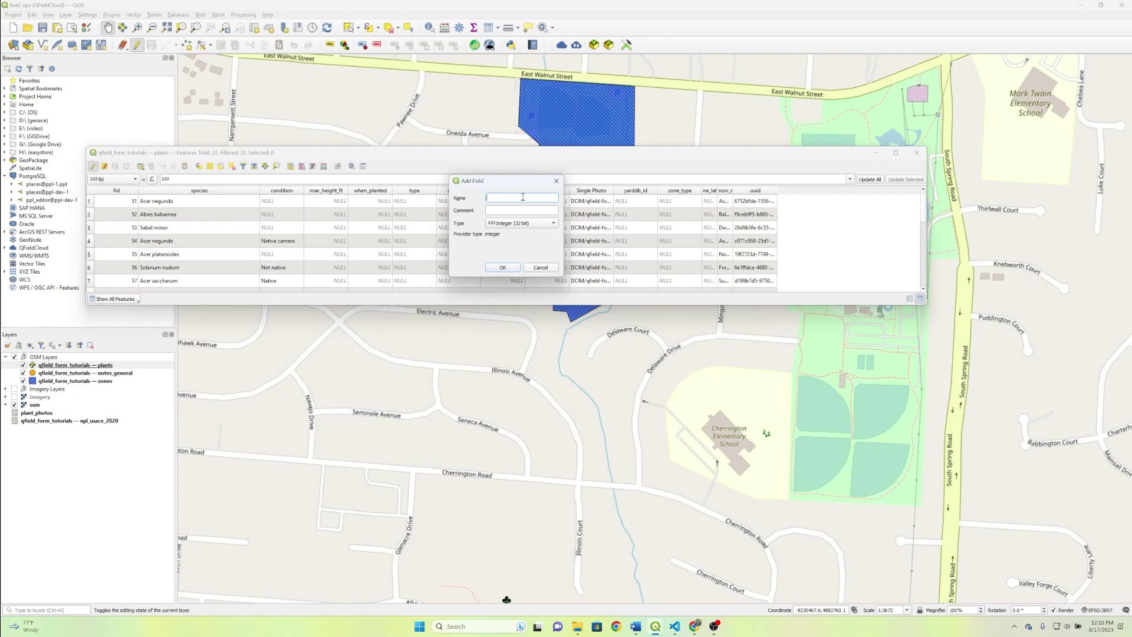
type("nearest_zone_id")
left_click(528, 223)
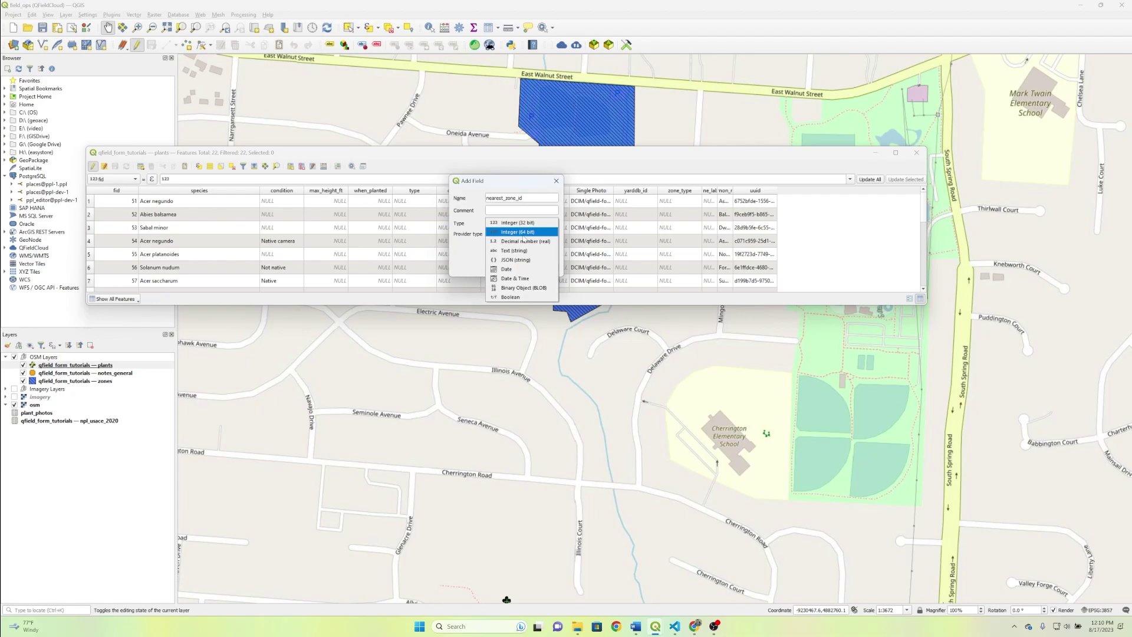
left_click(526, 233)
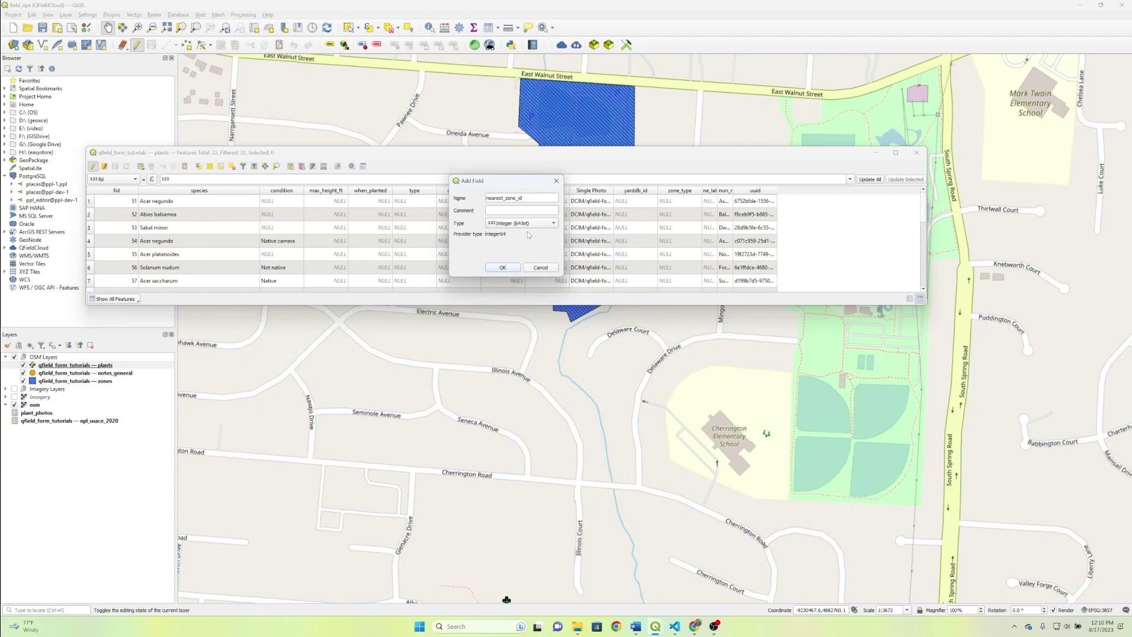
left_click(503, 268)
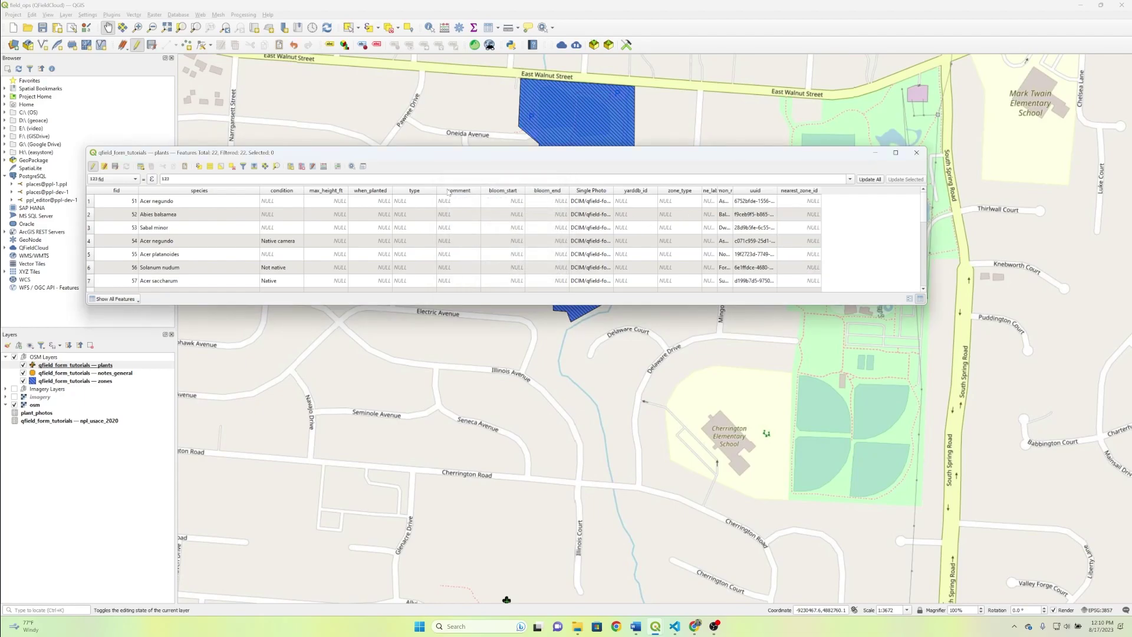
- Add a text field named nearest_zone_name to the plants layer
left_click(291, 167)
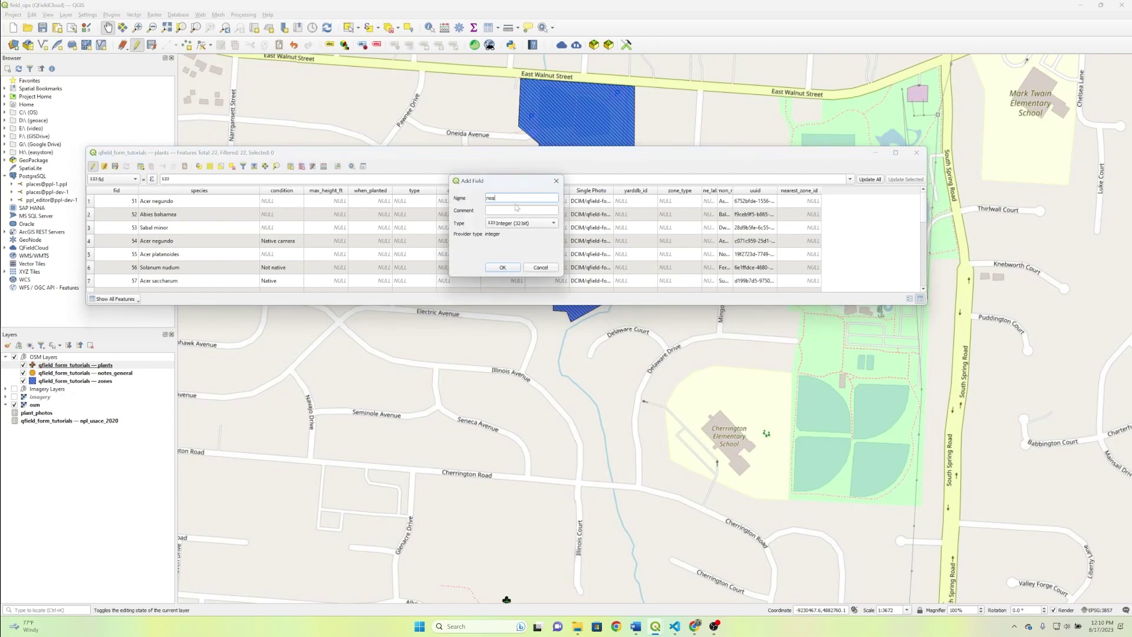
type("nearest_zone_name")
left_click(536, 223)
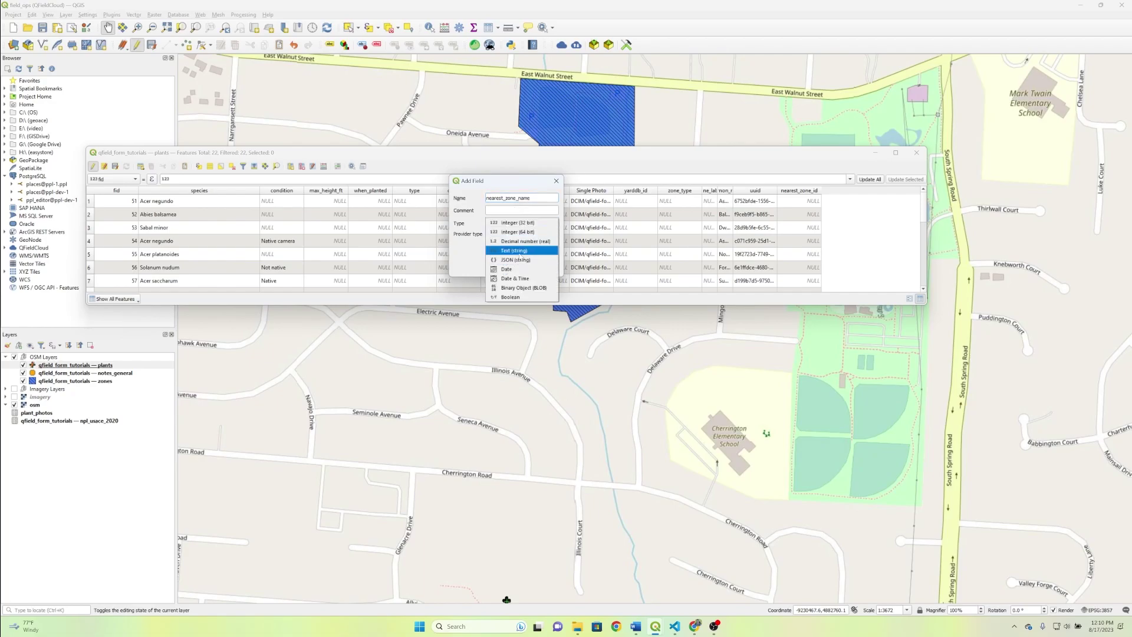
left_click(519, 249)
left_click(502, 267)
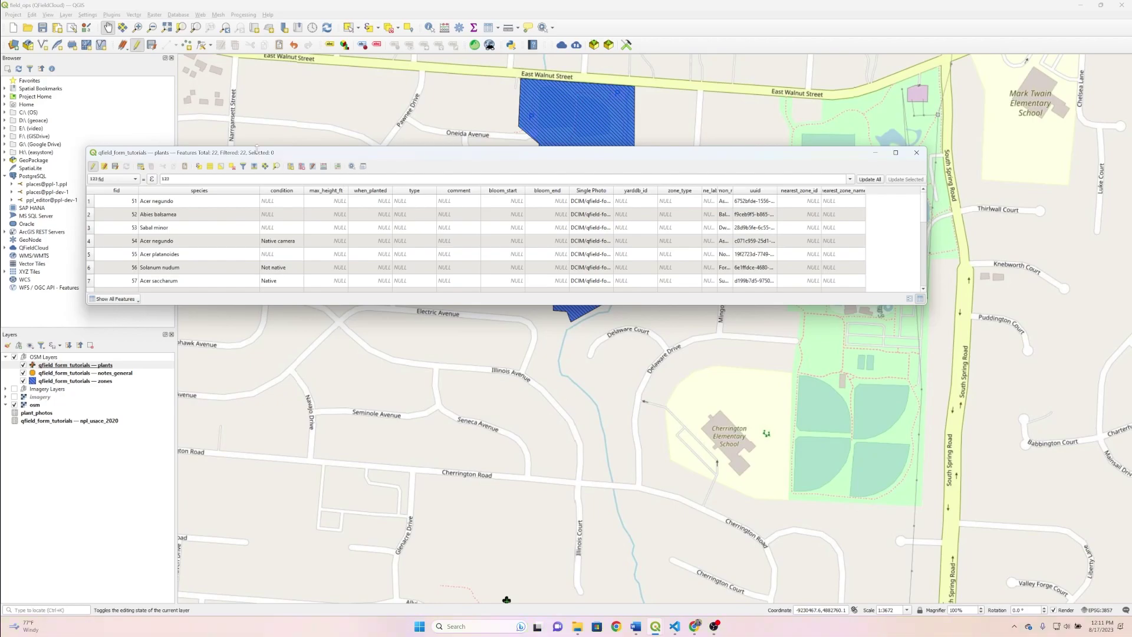
- Add a nearest_zone_dist field with its name as the comment, then stop editing and save
left_click(291, 167)
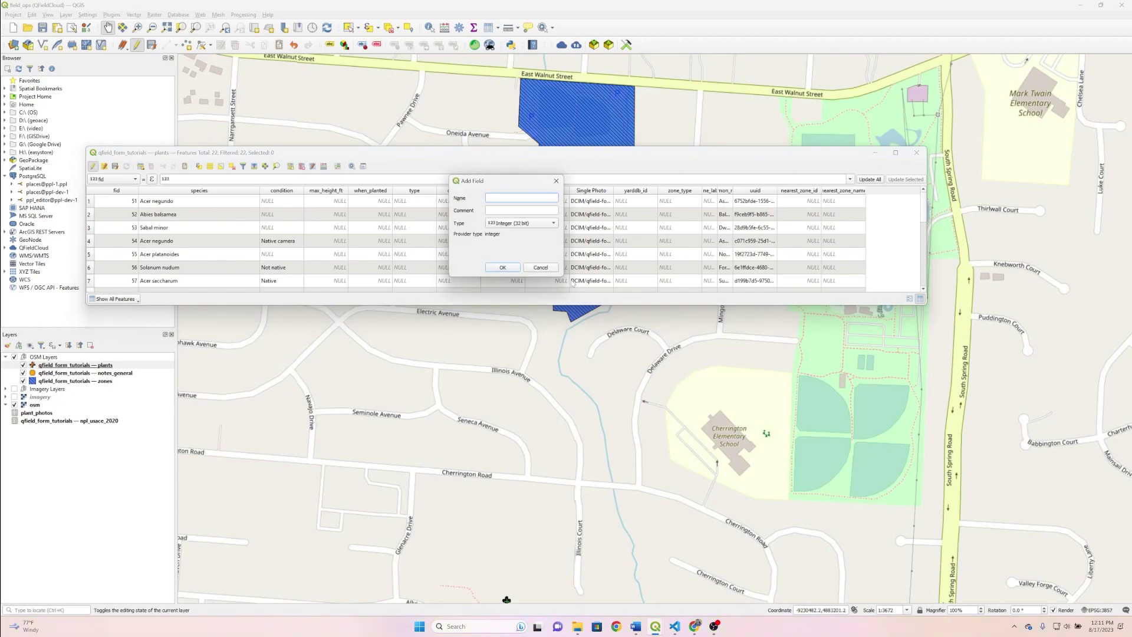
type("nearest_zone_dist")
left_click_drag(526, 198, 487, 198)
key("ctrl+c")
left_click(499, 211)
key("ctrl+v")
left_click(502, 267)
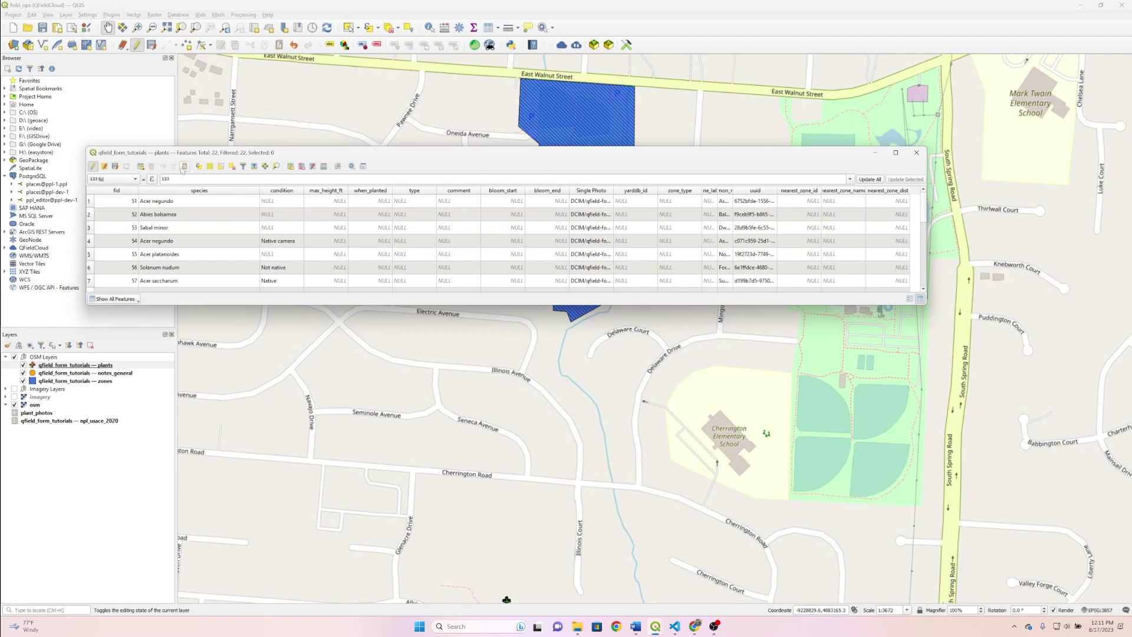
left_click(94, 166)
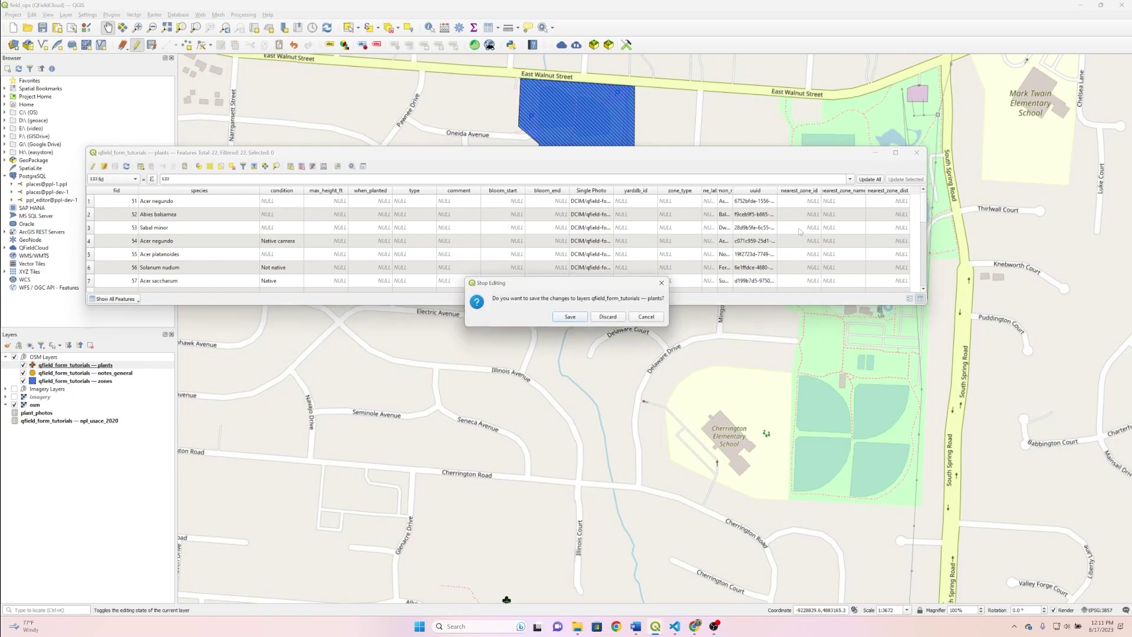
left_click(570, 319)
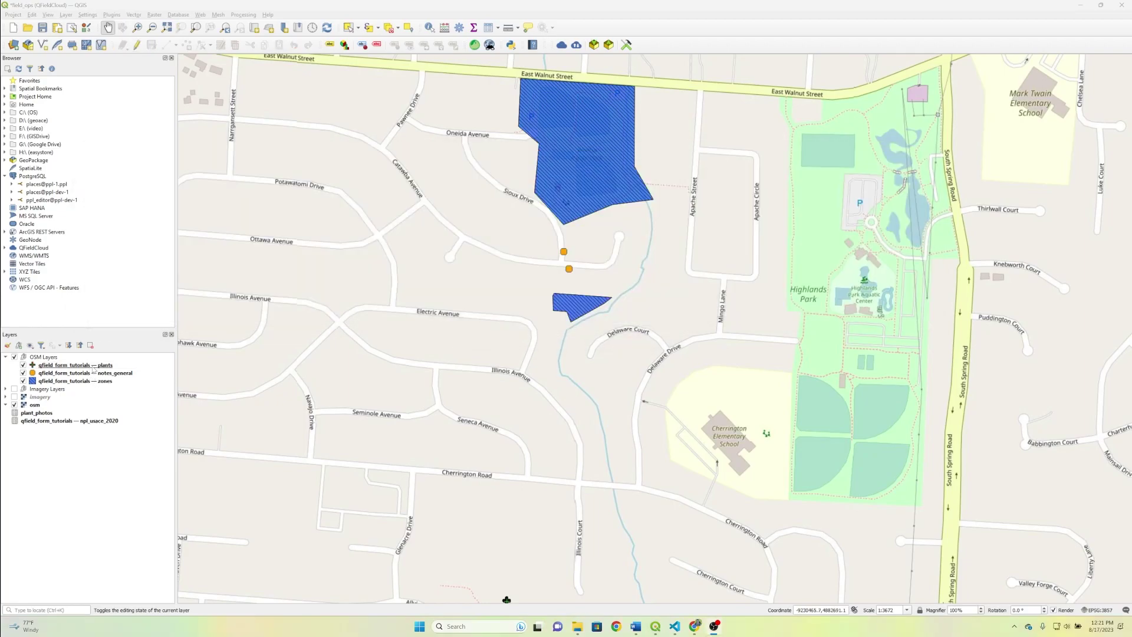
- In the plants Layer Properties Attributes Form, add a tab container named nearest_zone
right_click(93, 366)
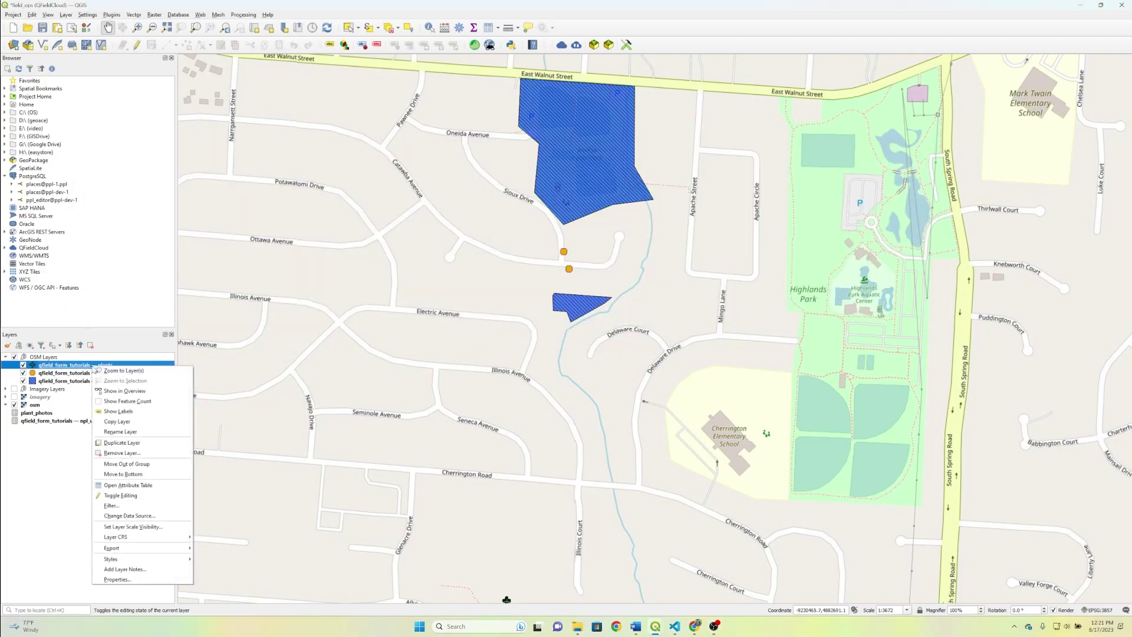
left_click(124, 581)
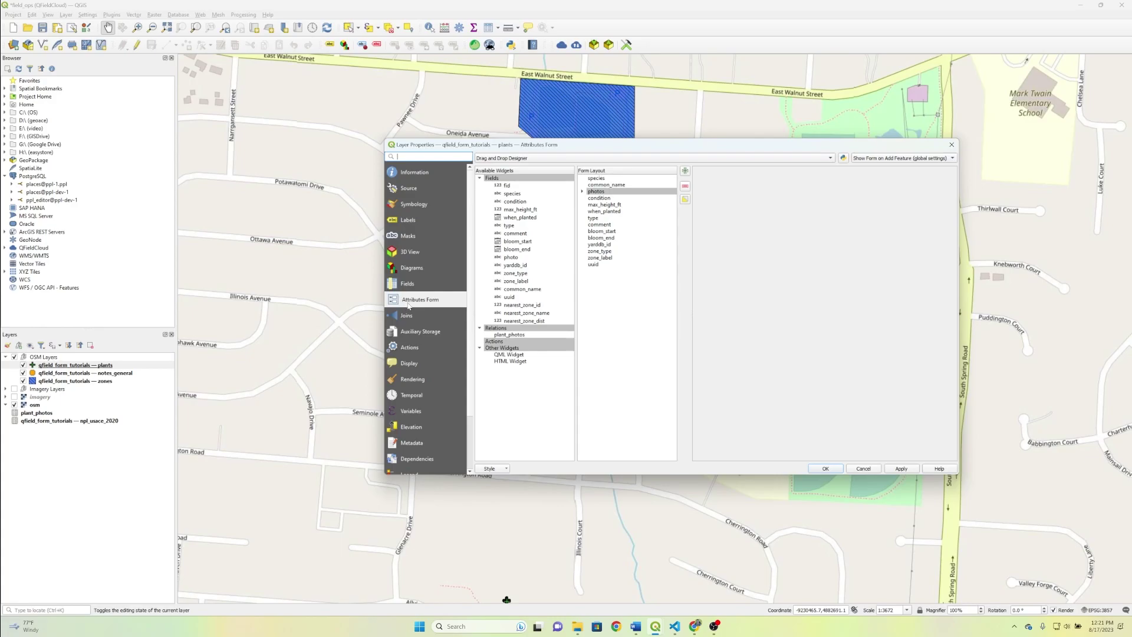
left_click(686, 171)
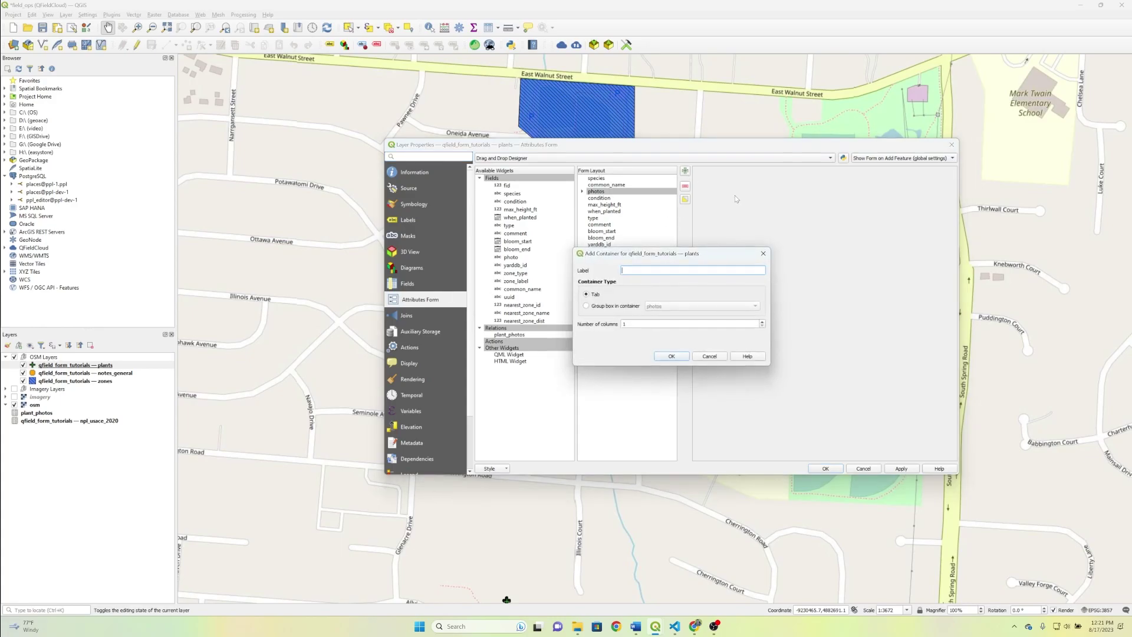
type("nearest_zone")
key("Return")
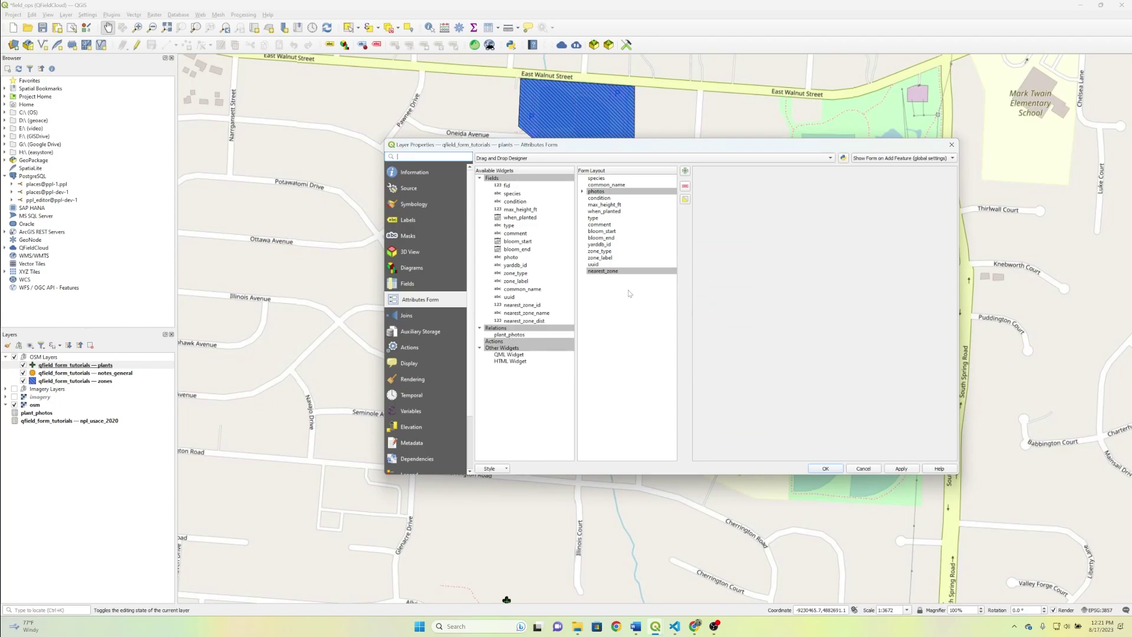
- Drag nearest_zone_id, nearest_zone_name and nearest_zone_dist into the nearest_zone tab, with nearest_zone_id first
left_click(604, 272)
left_click(522, 305)
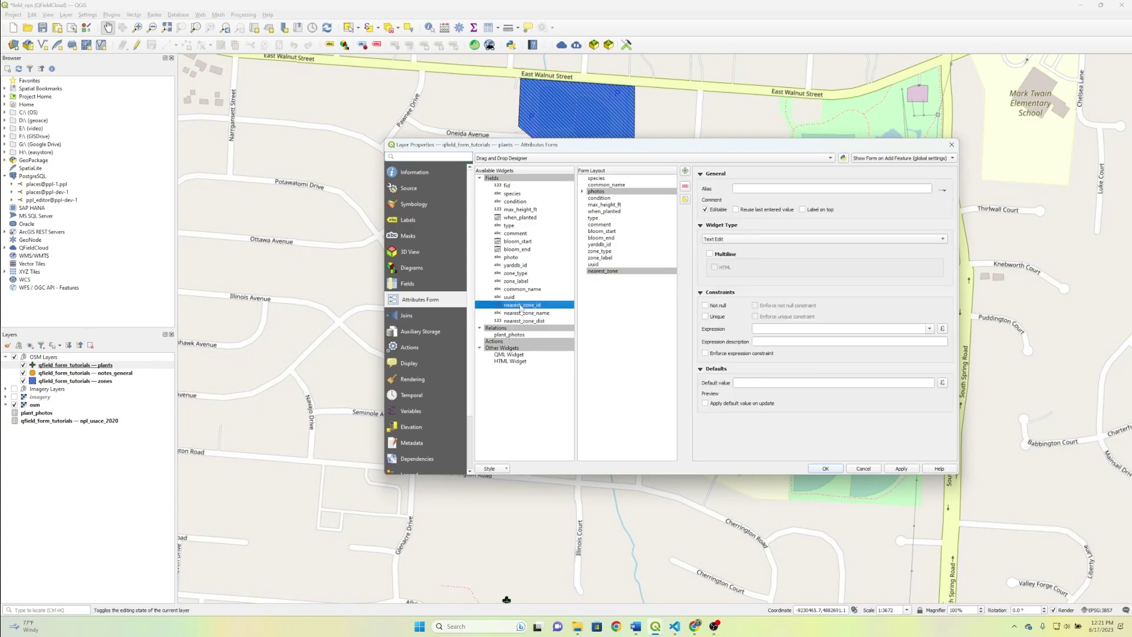
left_click(525, 322, "shift")
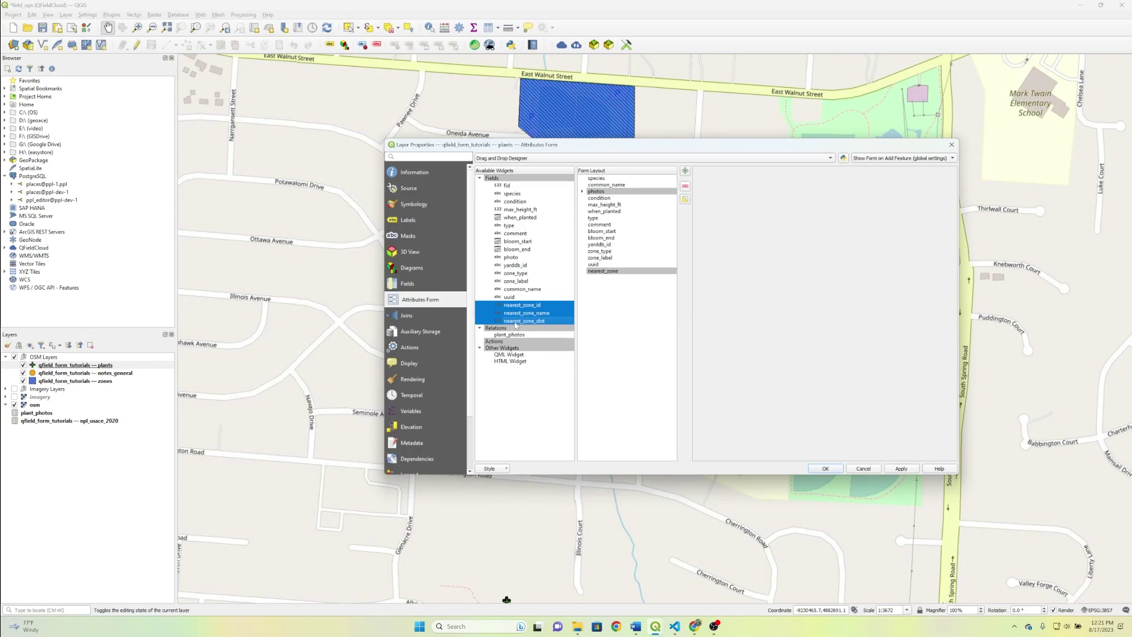
left_click_drag(530, 323, 629, 275)
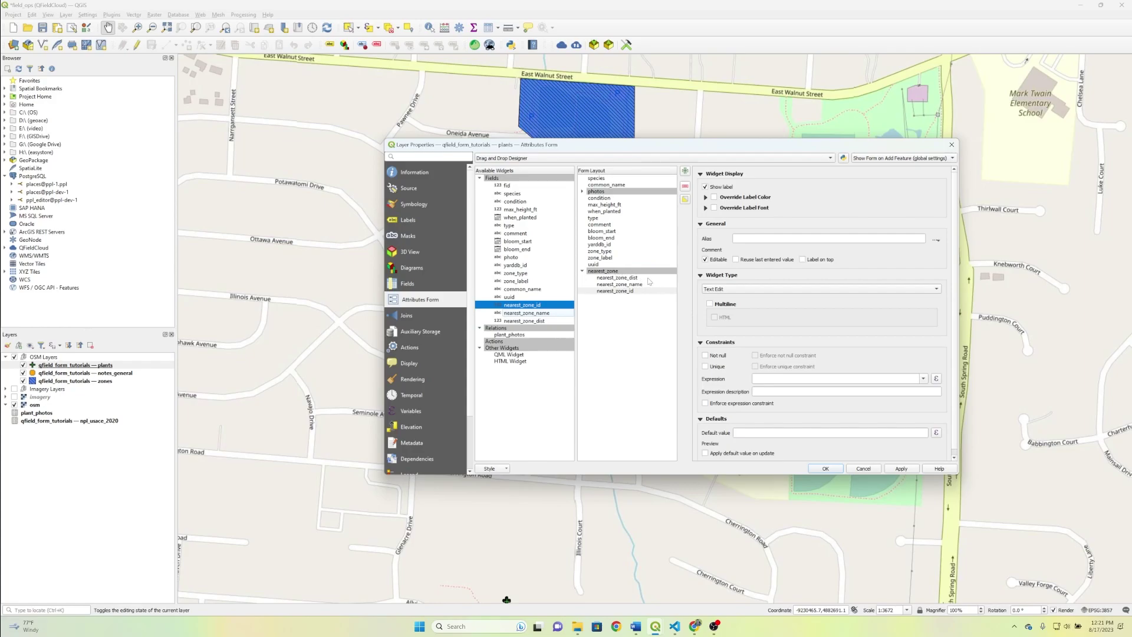
mouse_move(634, 294)
left_mouse_down()
mouse_move(634, 275)
mouse_move(639, 289)
mouse_move(631, 283)
left_mouse_up()
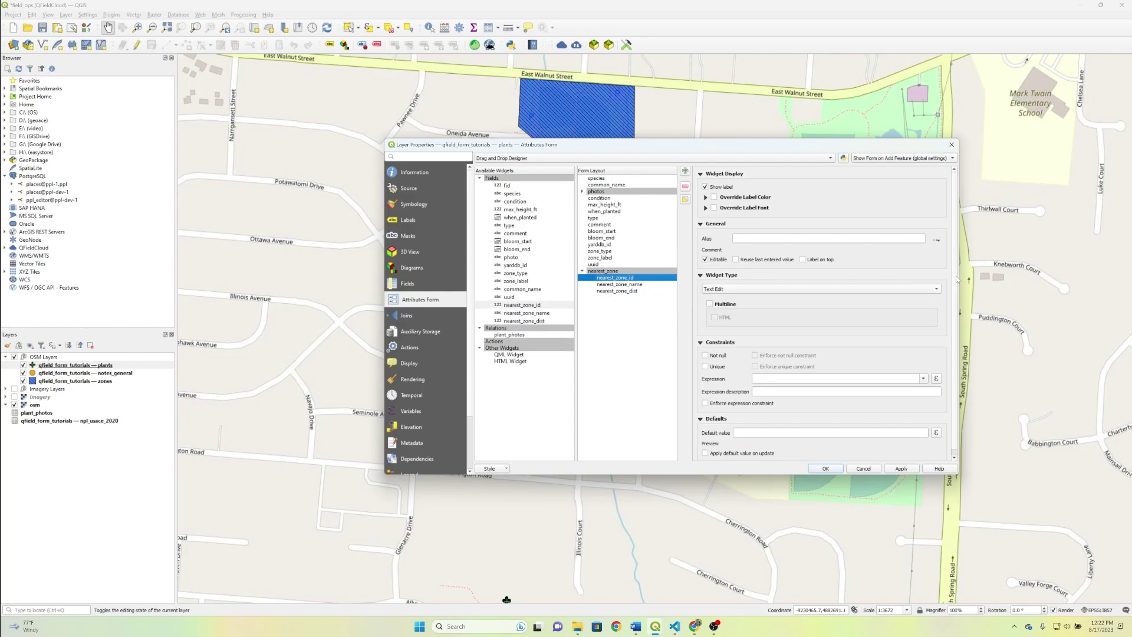
scroll(956, 295, "down", 1)
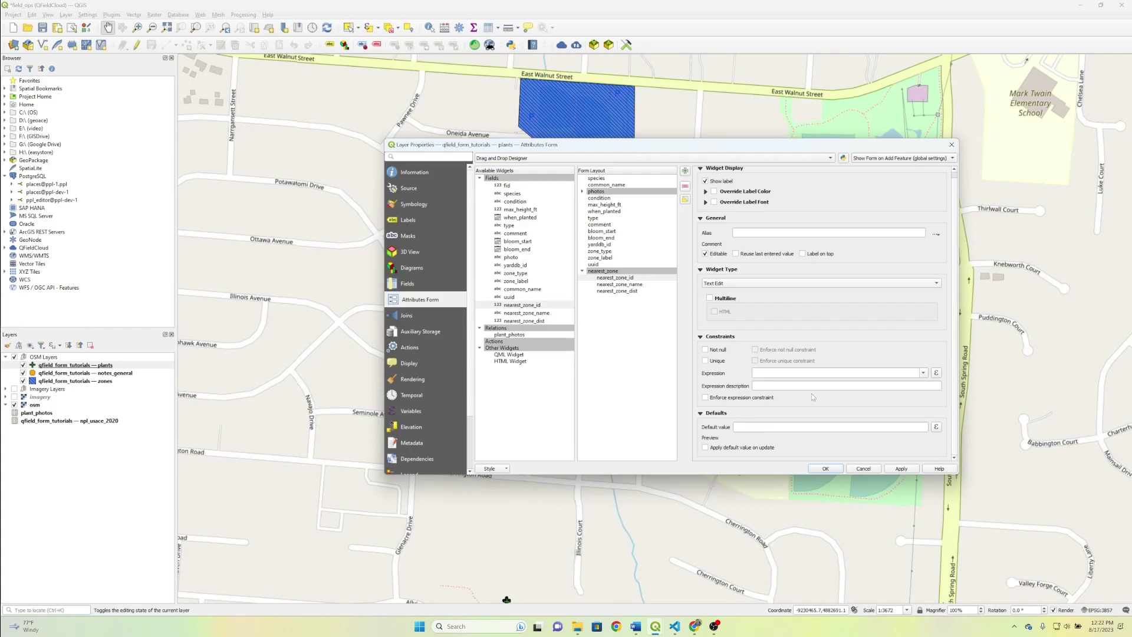
- Enable Apply default value on update for nearest_zone_id and start its expression with array_first()
left_click(759, 427)
left_click(706, 447)
left_click(938, 427)
left_click(669, 218)
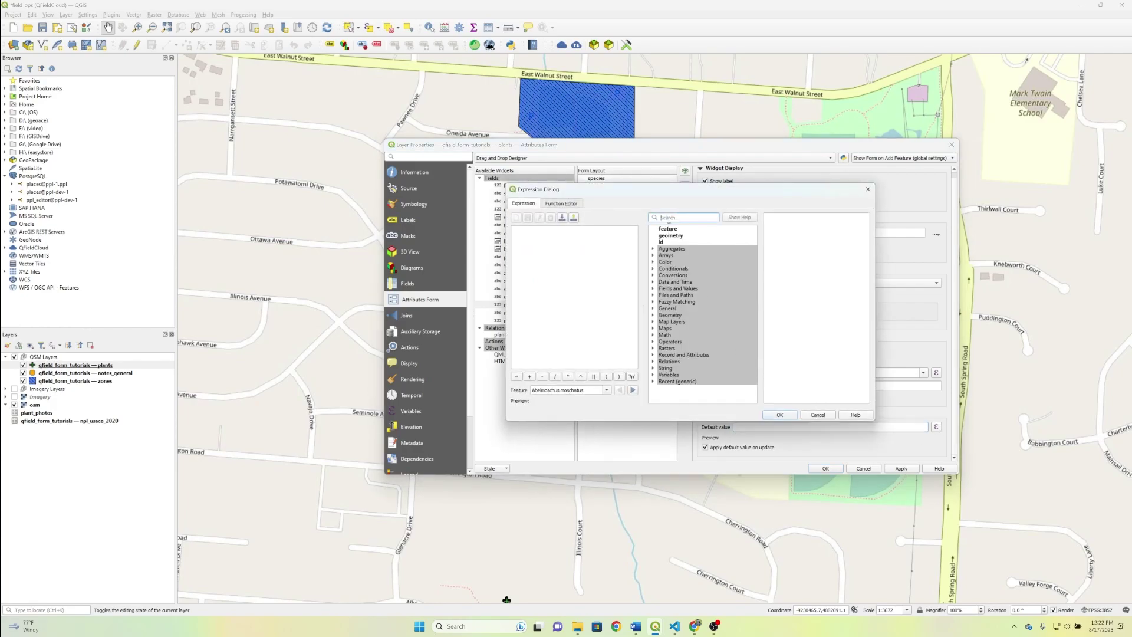
type("array")
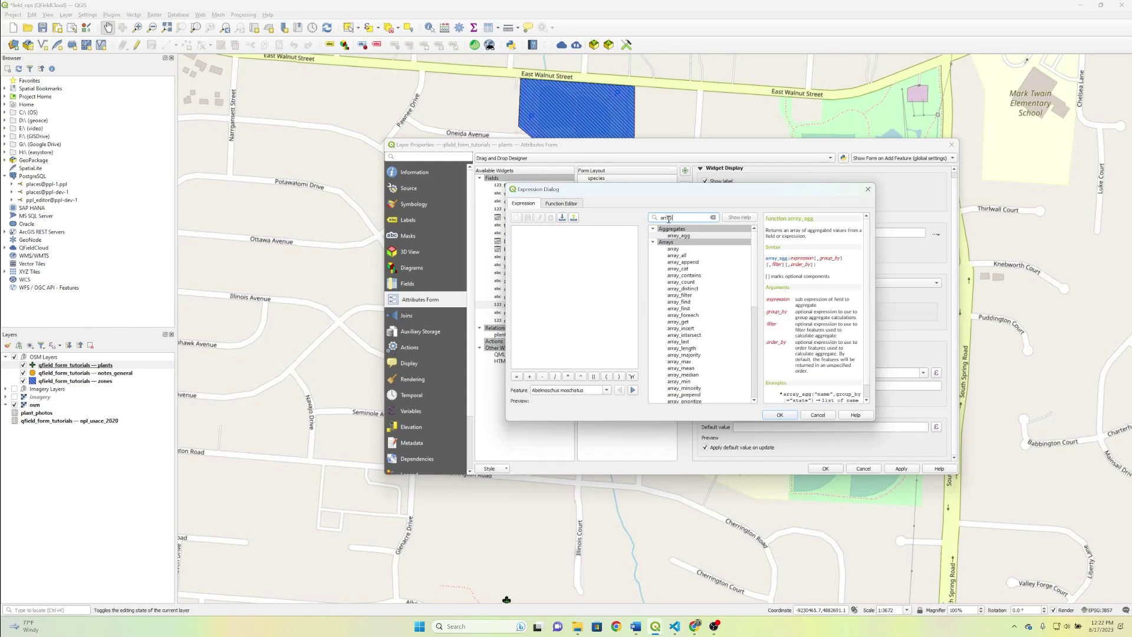
type("_first")
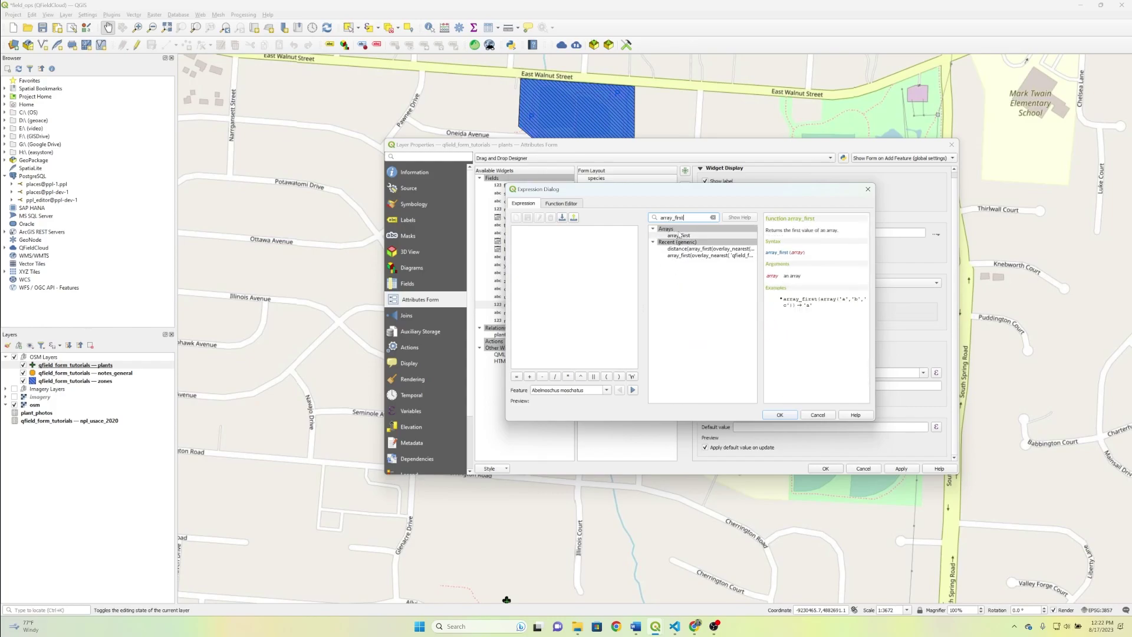
double_click(680, 235)
type(")")
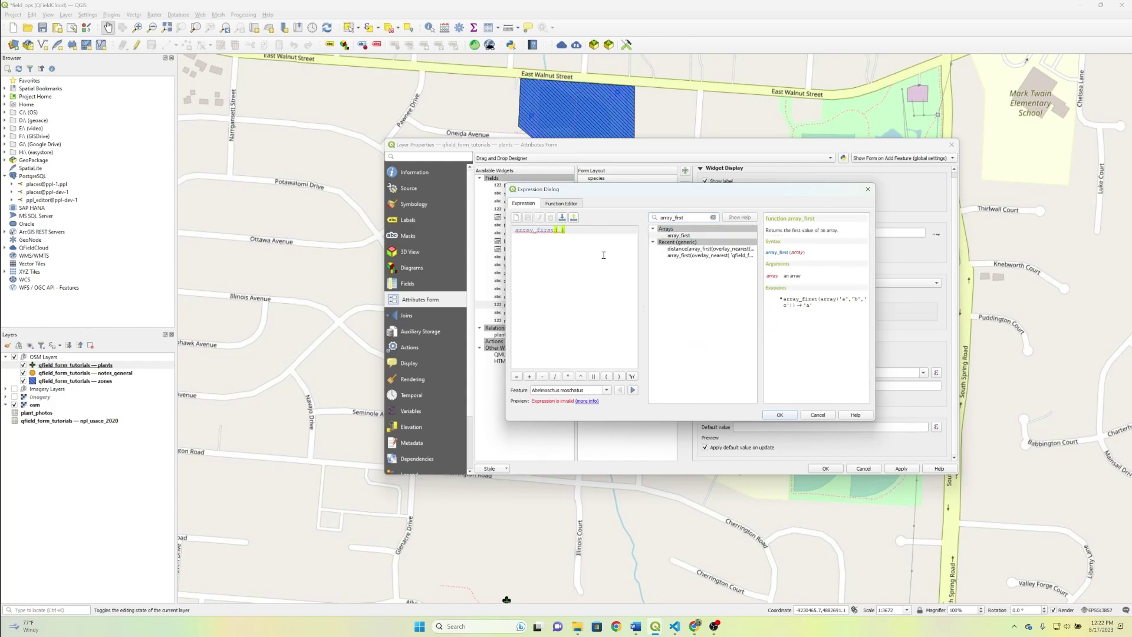
- Nest overlay_nearest() inside array_first in the default value expression
left_click(561, 231)
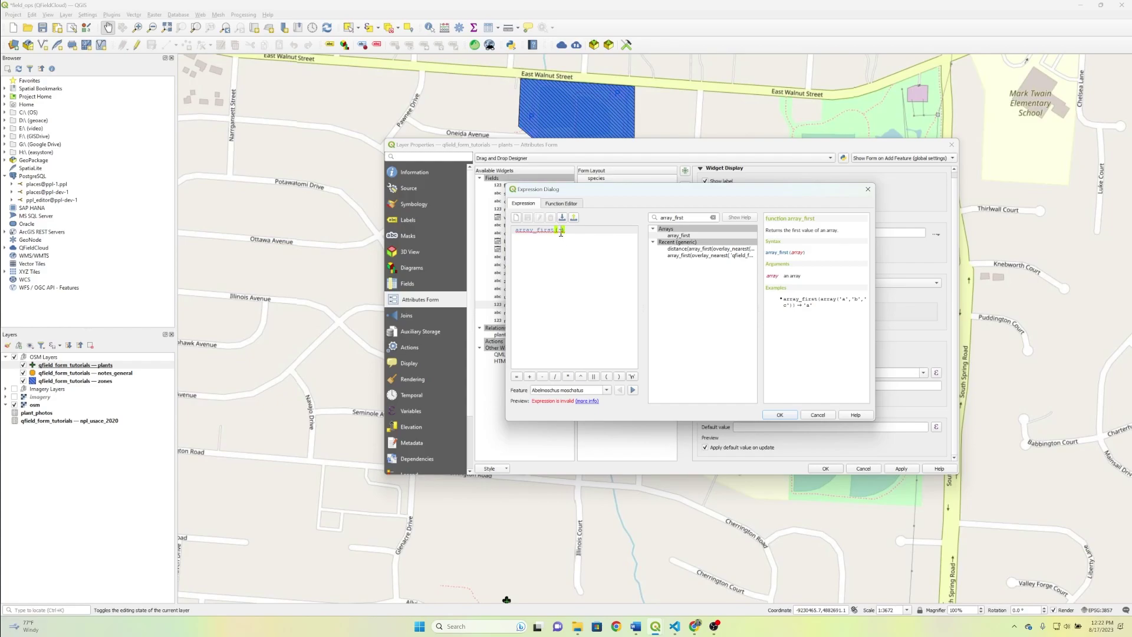
double_click(690, 217)
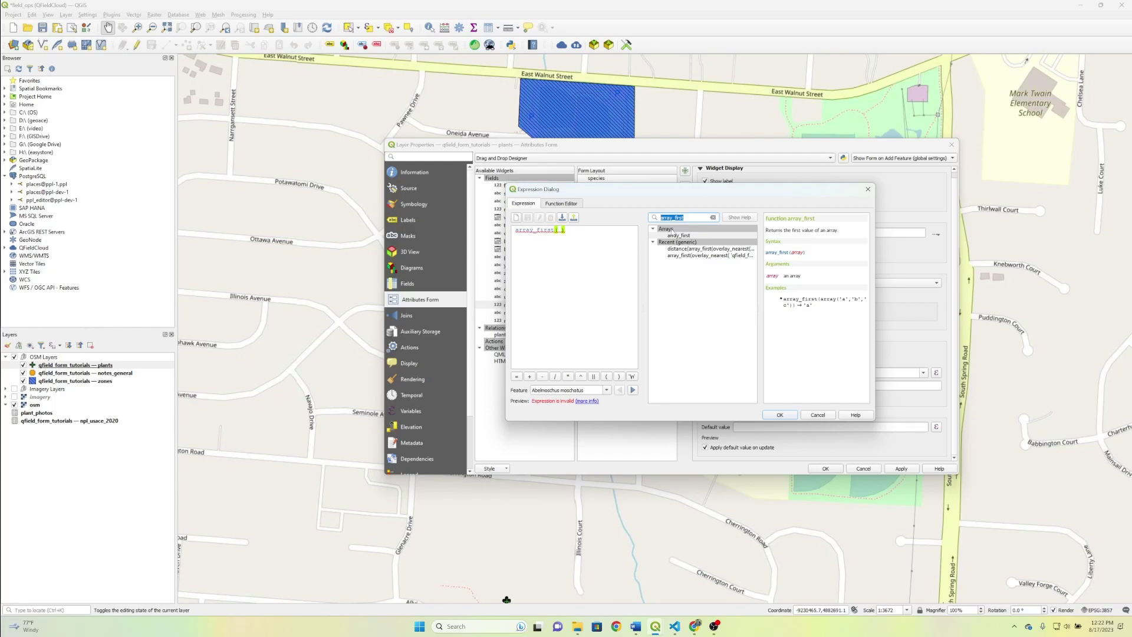
type("overlay")
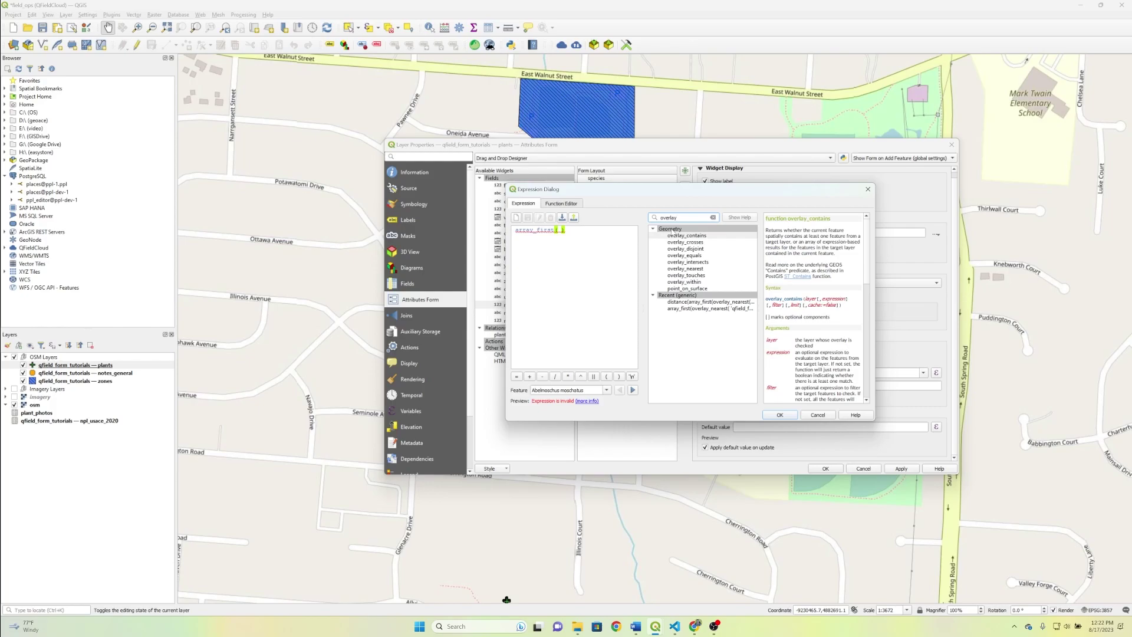
type("_nea")
double_click(679, 235)
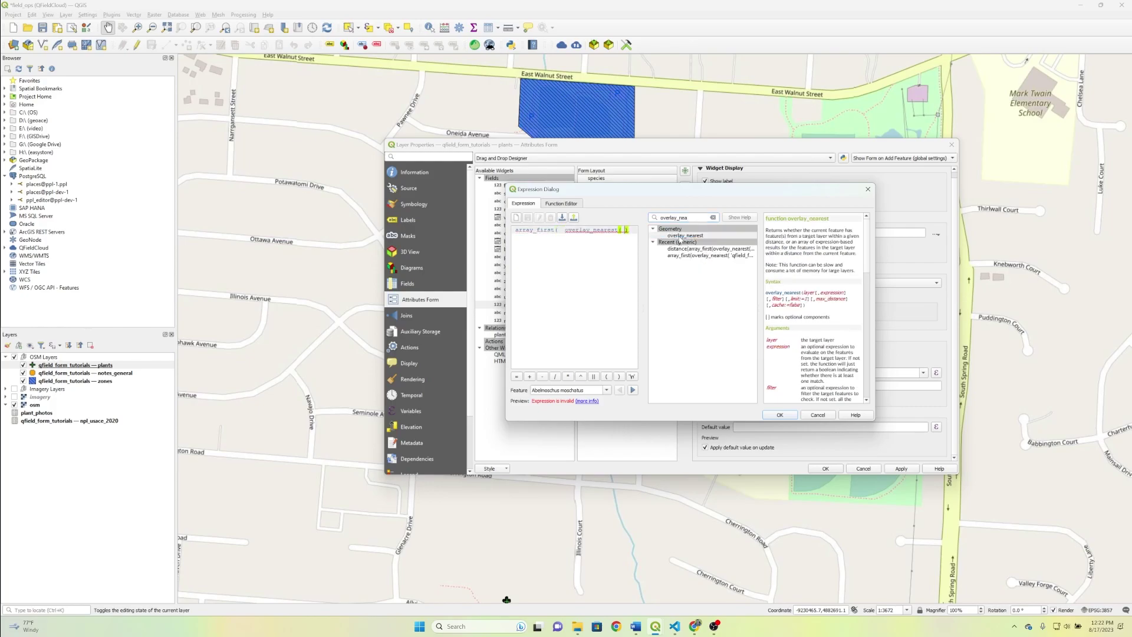
type(")")
left_click(626, 231)
- Complete it as array_first(overlay_nearest(zones layer ID, "fid")), copy it, and confirm
left_click(713, 217)
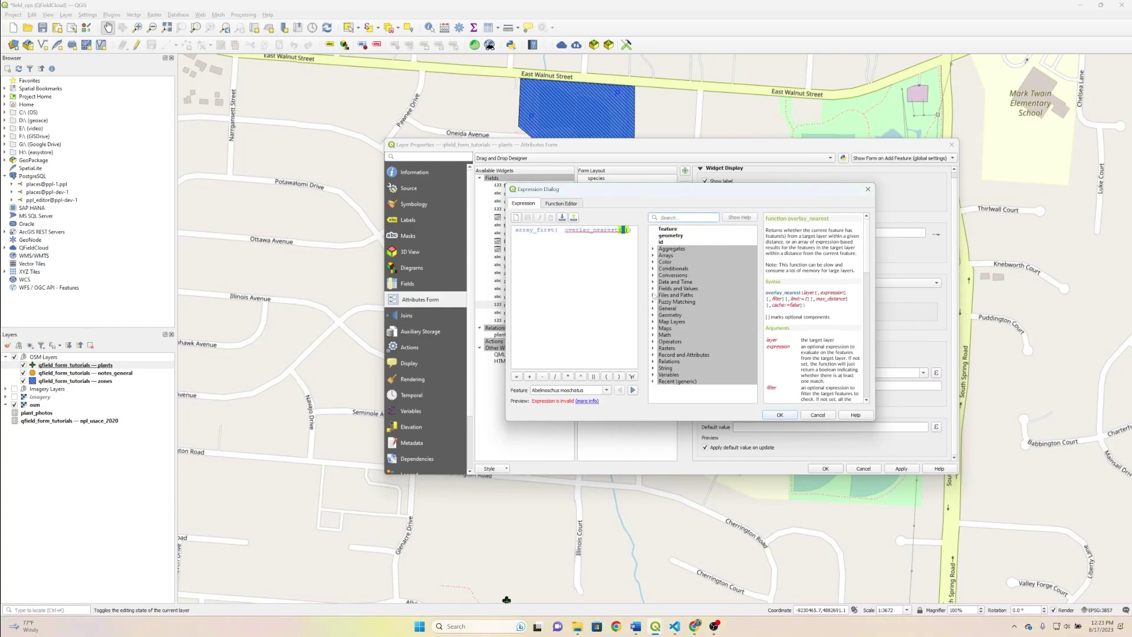
left_click(652, 321)
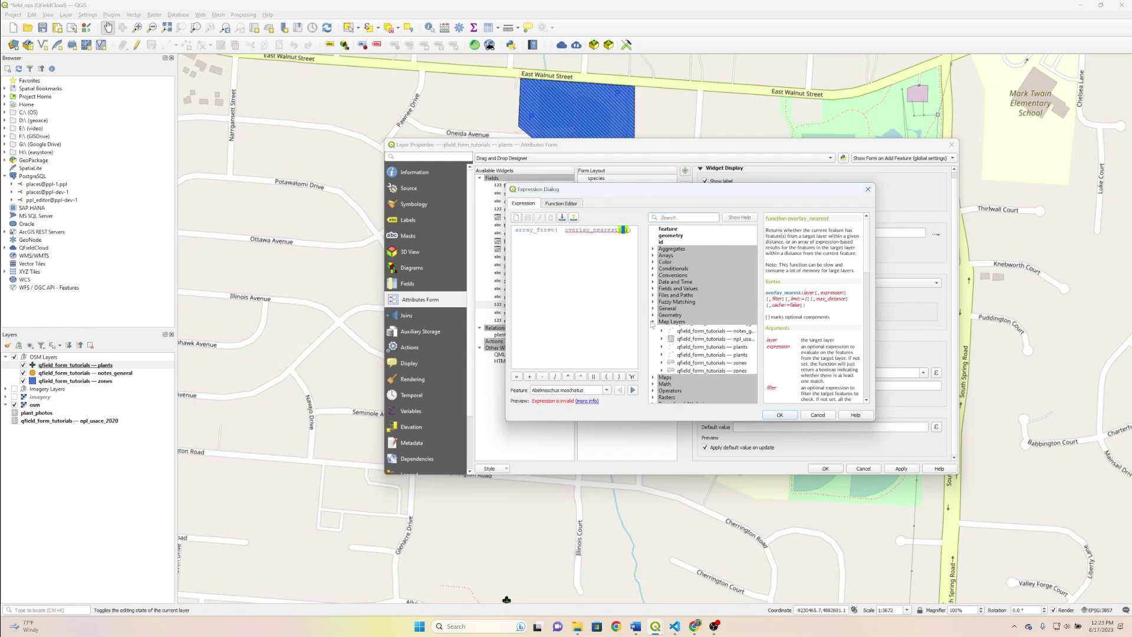
scroll(702, 330, "down", 2)
double_click(726, 367)
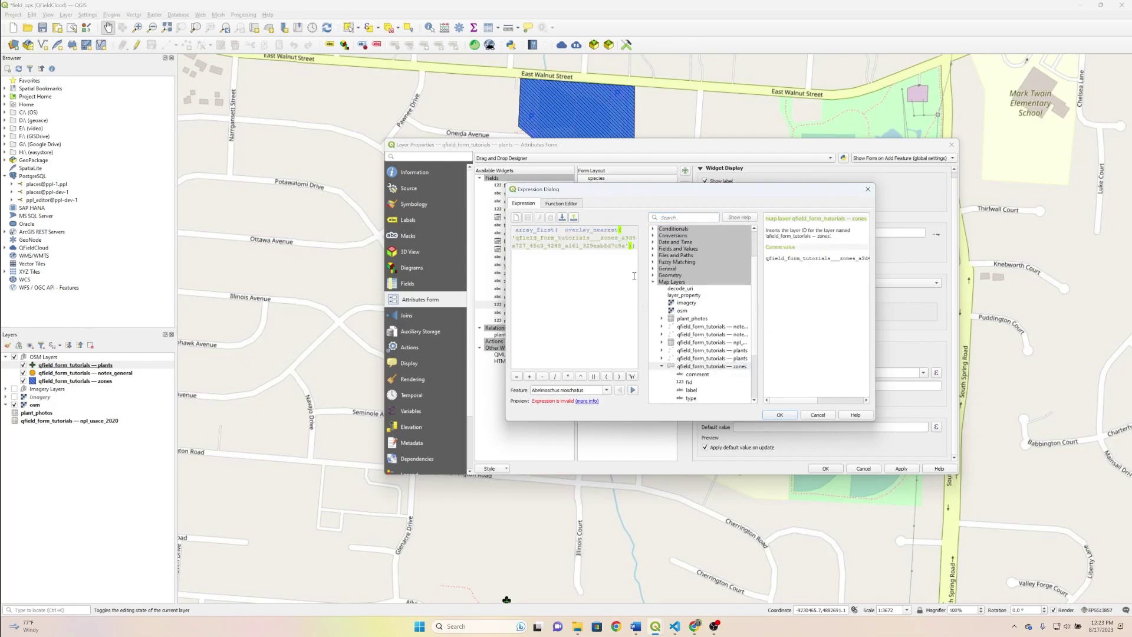
type(",")
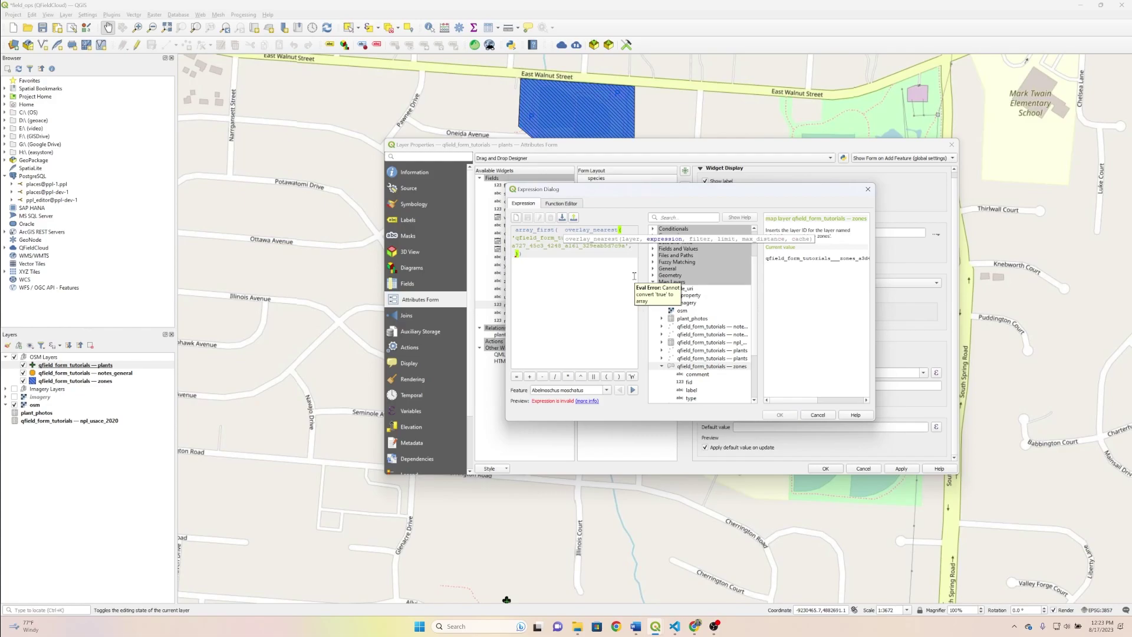
scroll(724, 365, "down", 1)
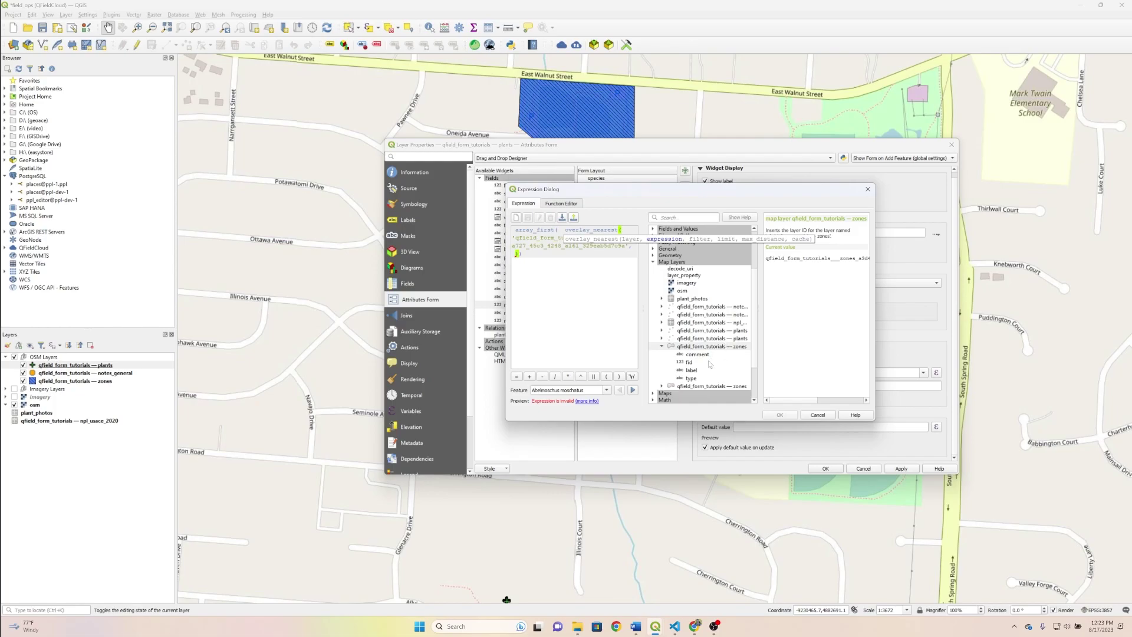
left_click_drag(622, 194, 595, 149)
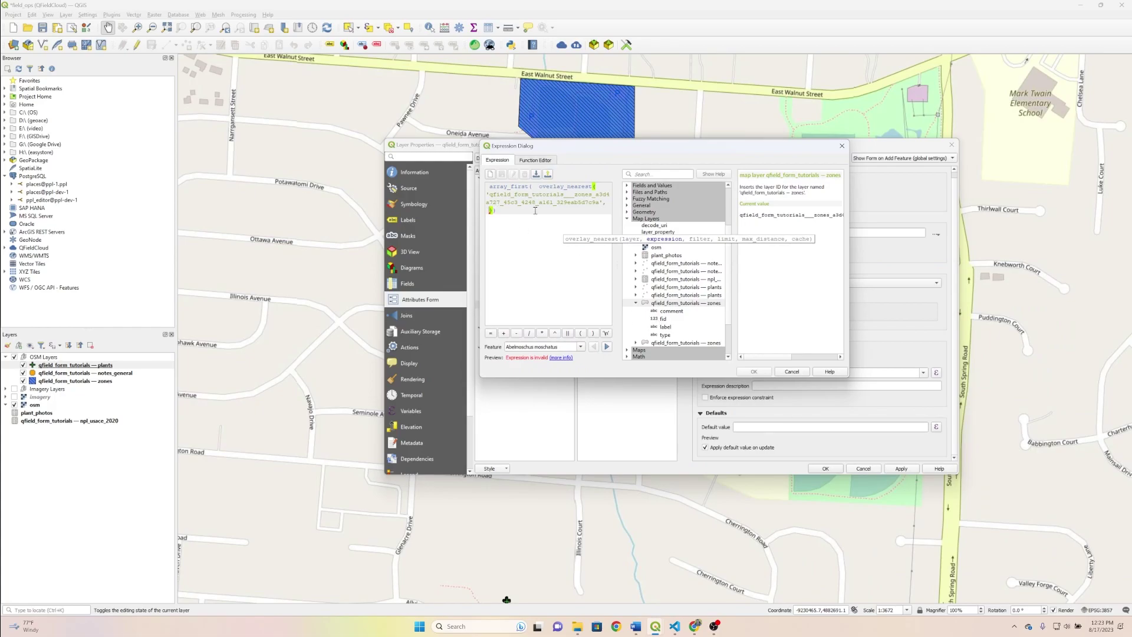
type(", \"fid\")")
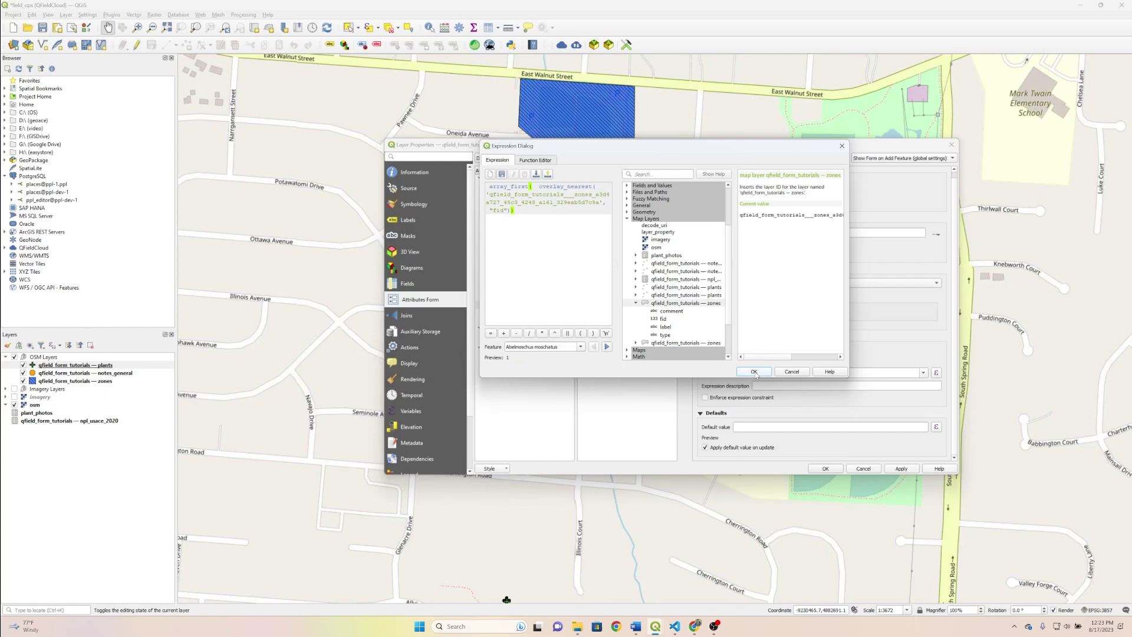
left_click_drag(528, 209, 489, 184)
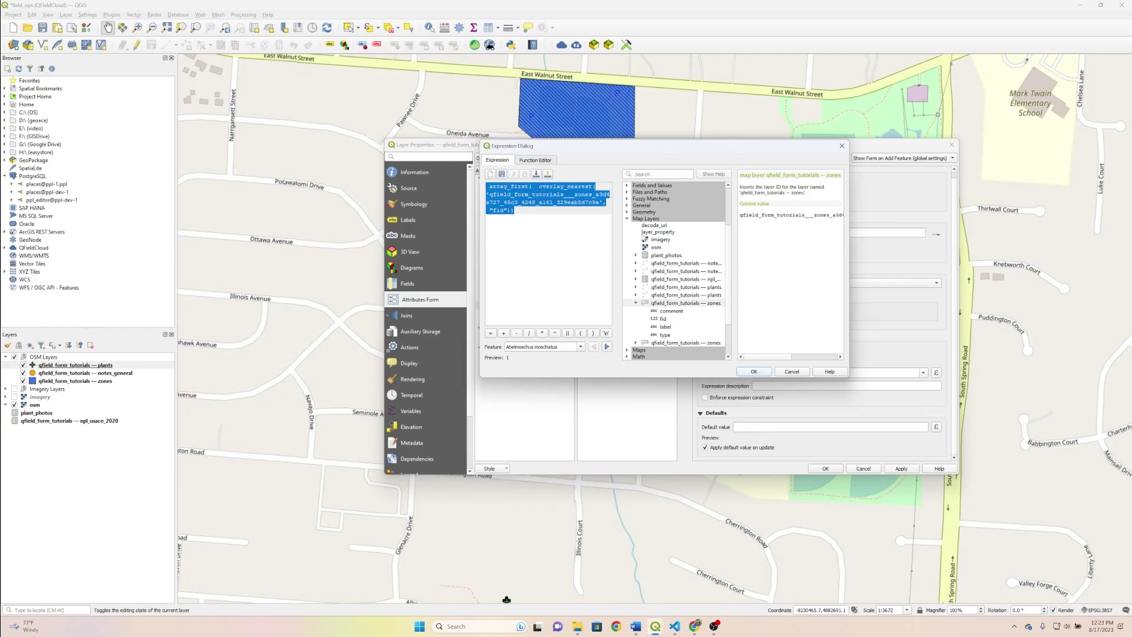
left_click(753, 372)
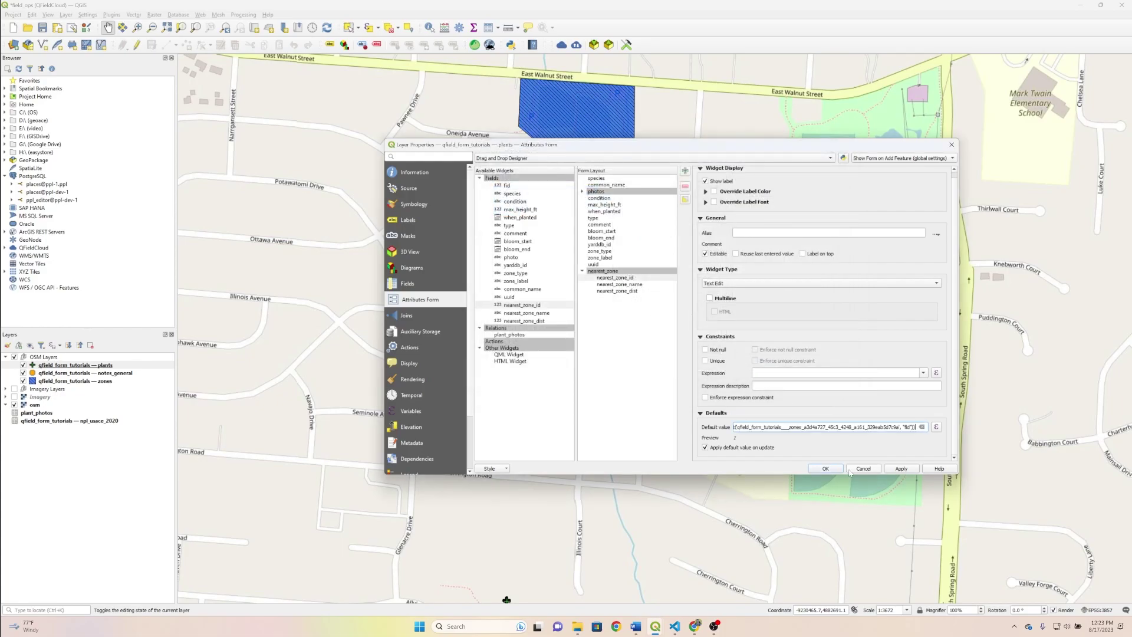
- Give nearest_zone_name the pasted update-applied expression with "fid" replaced by "label"
left_click(619, 285)
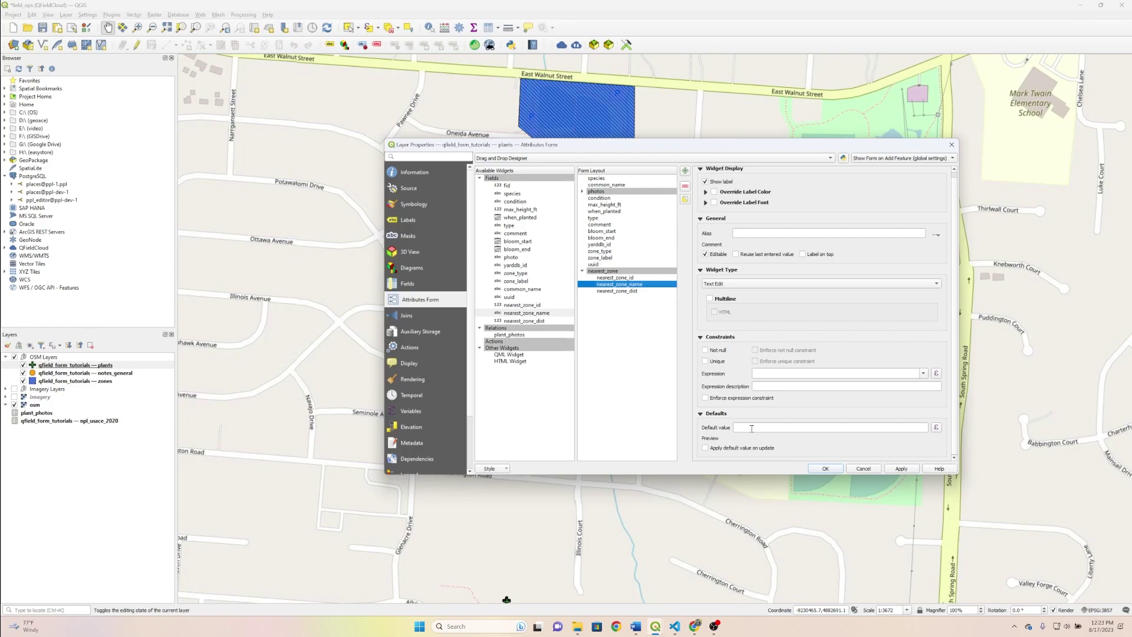
left_click(708, 449)
left_click(937, 428)
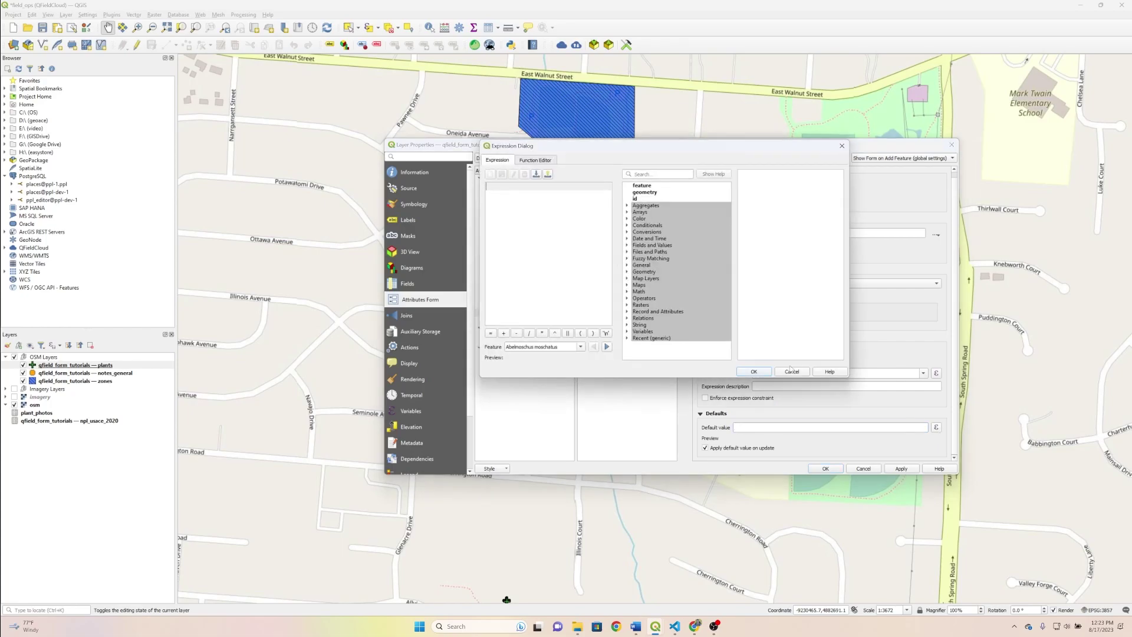
type("array_first( overlay_nearest('qfield_form_tutorials___zones_a3d4a727_45c3_4248_a161_329eab5d7c9a', \"fid\"))")
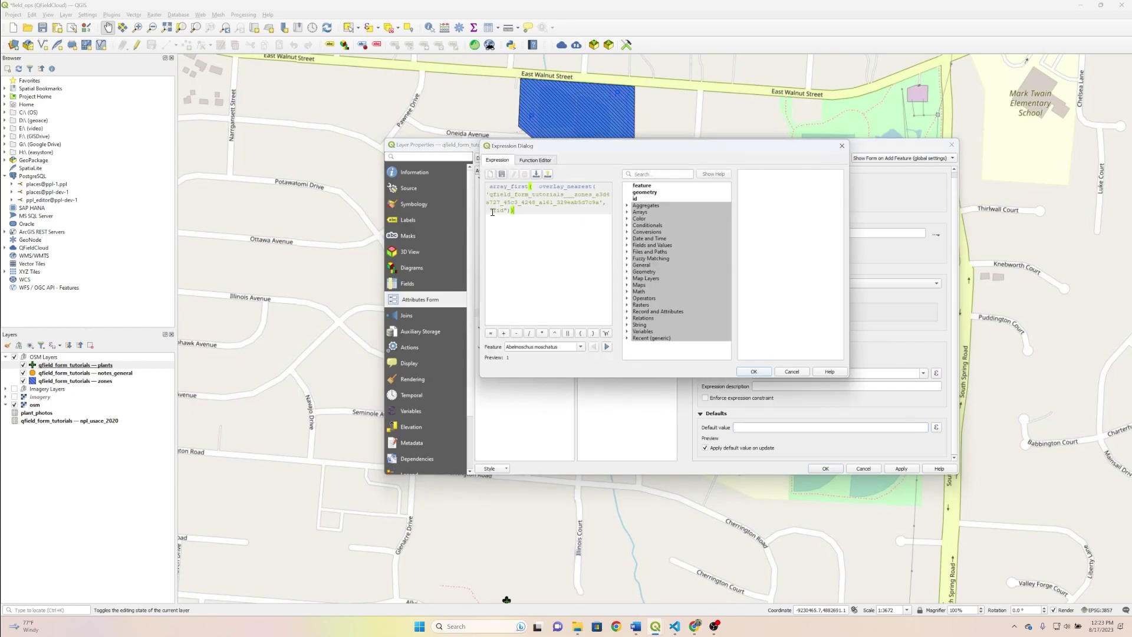
left_click_drag(493, 211, 504, 213)
left_click(628, 279)
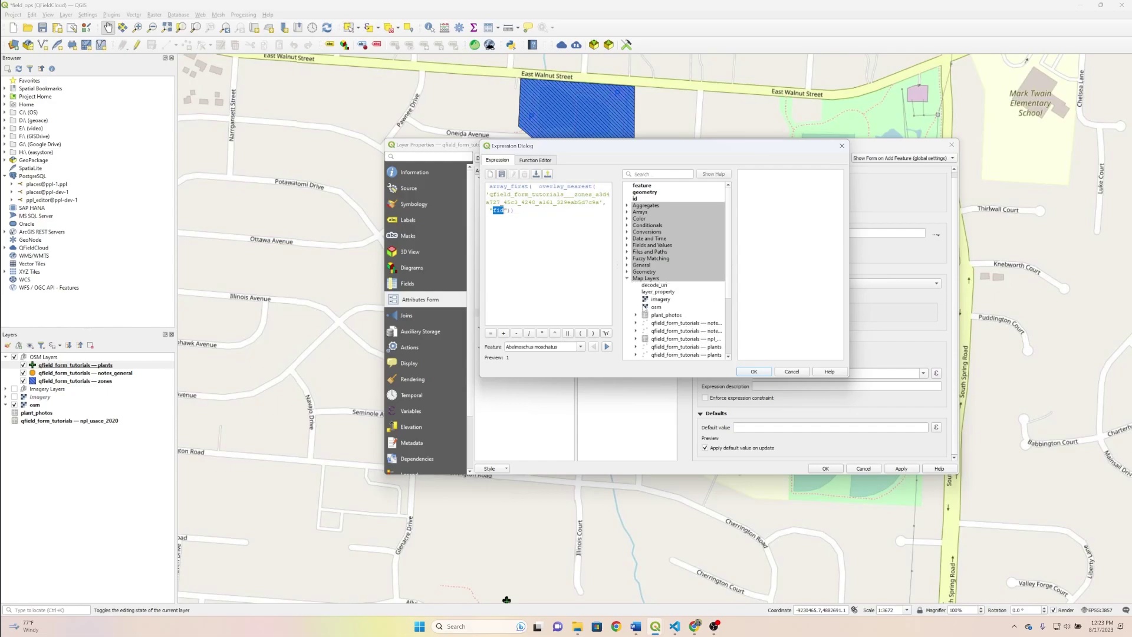
scroll(645, 309, "down", 3)
left_click(636, 303)
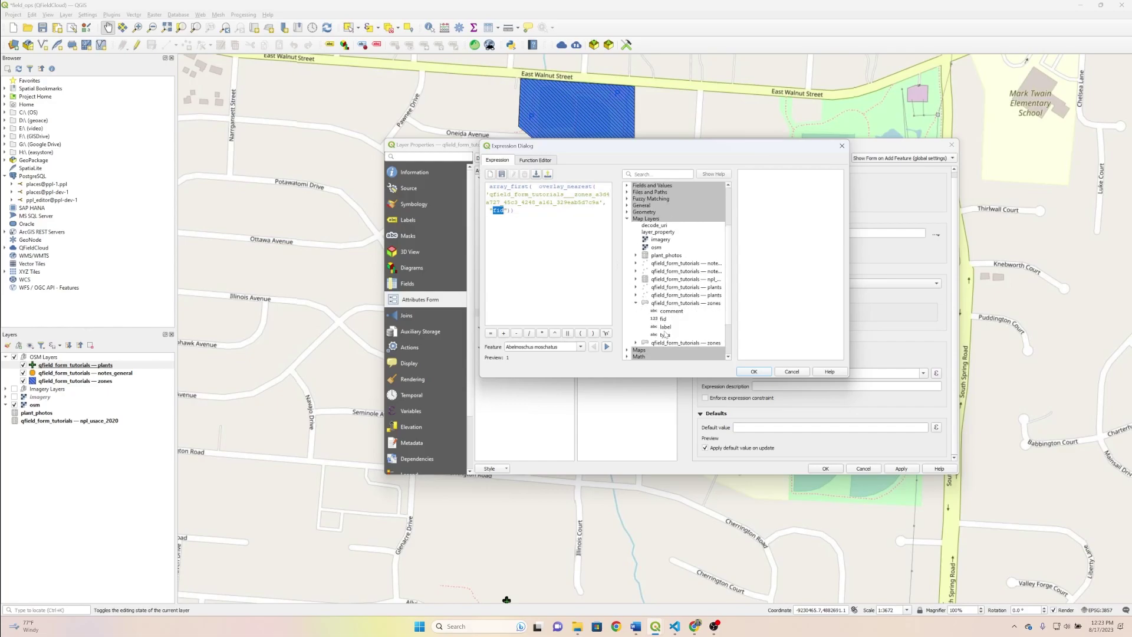
left_click(503, 211)
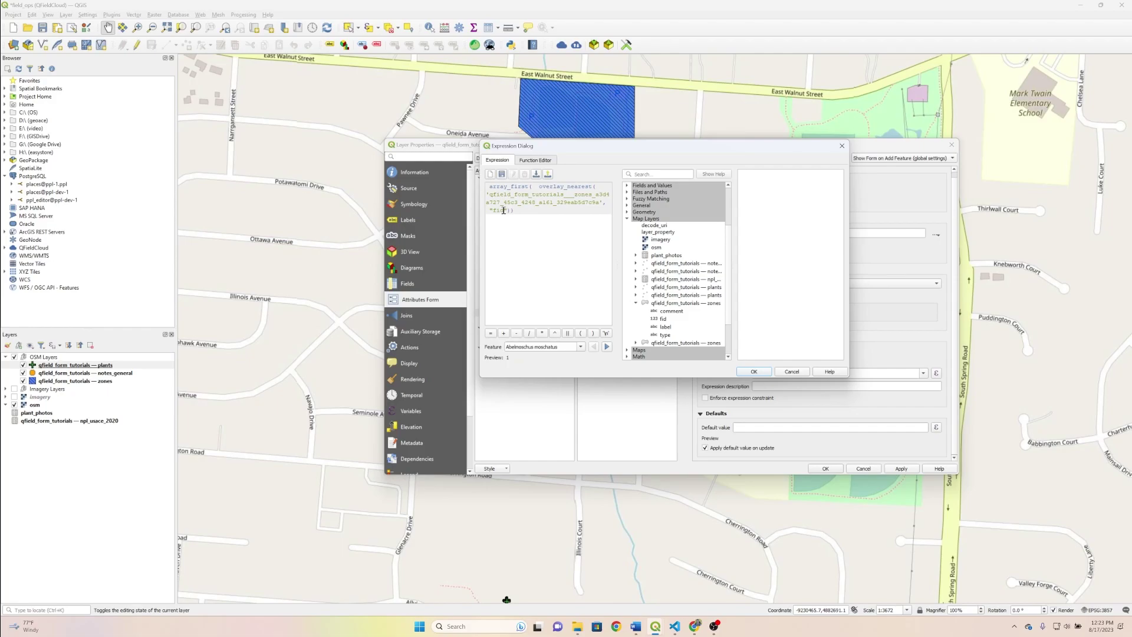
double_click(504, 210)
type("label")
left_click(764, 371)
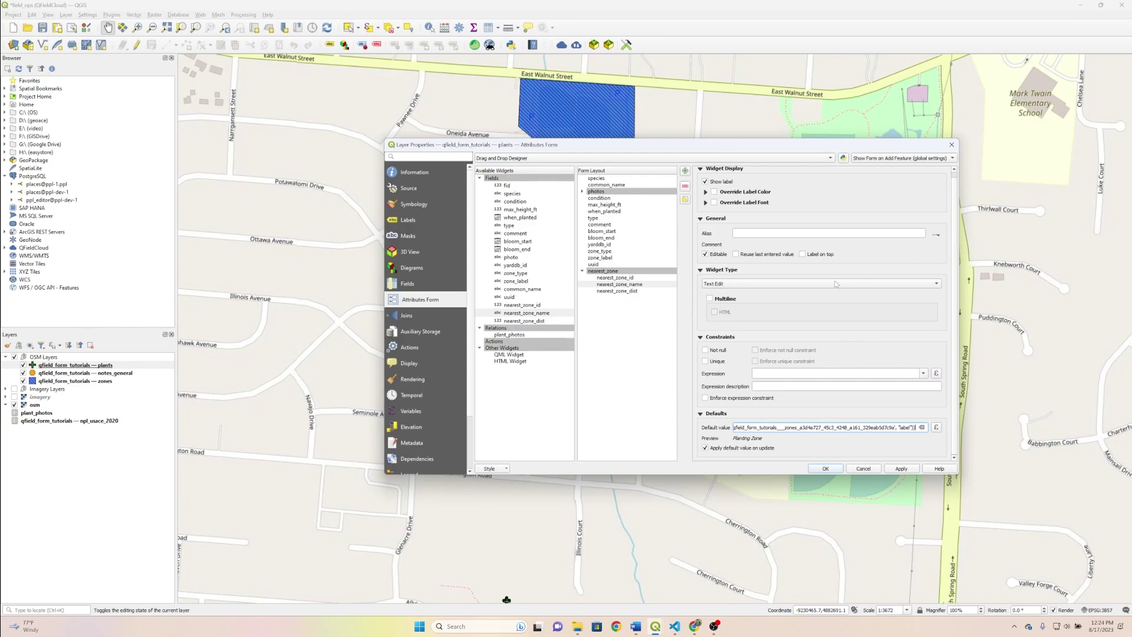
- Enable Apply default value on update for nearest_zone_dist and insert overlay_nearest into its expression
left_click(629, 292)
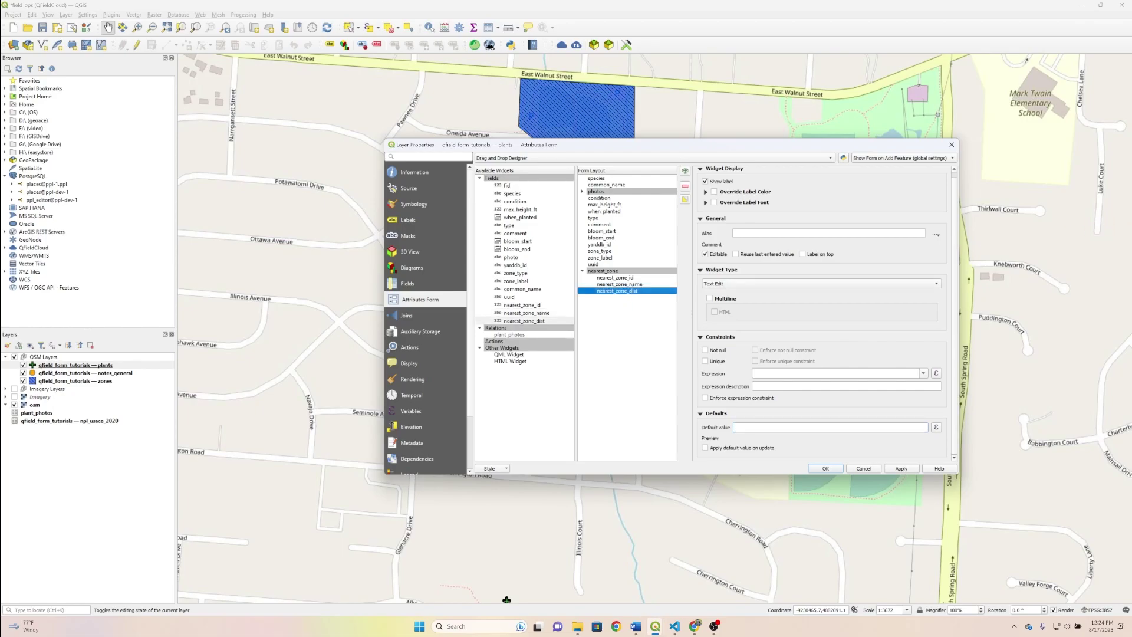
key("alt+Tab")
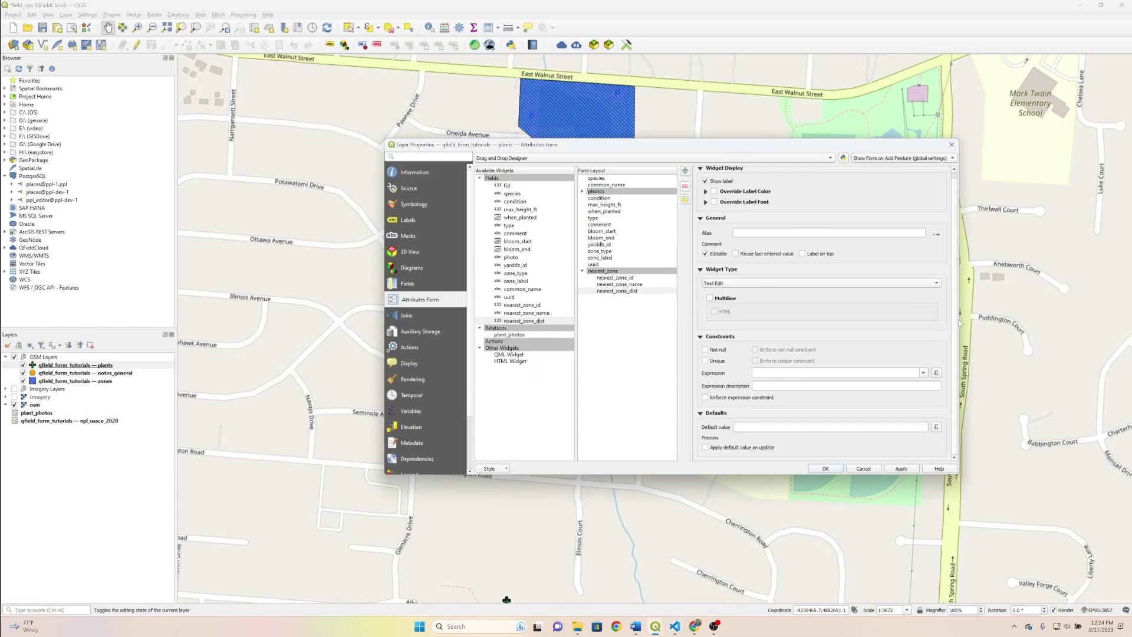
left_click(735, 448)
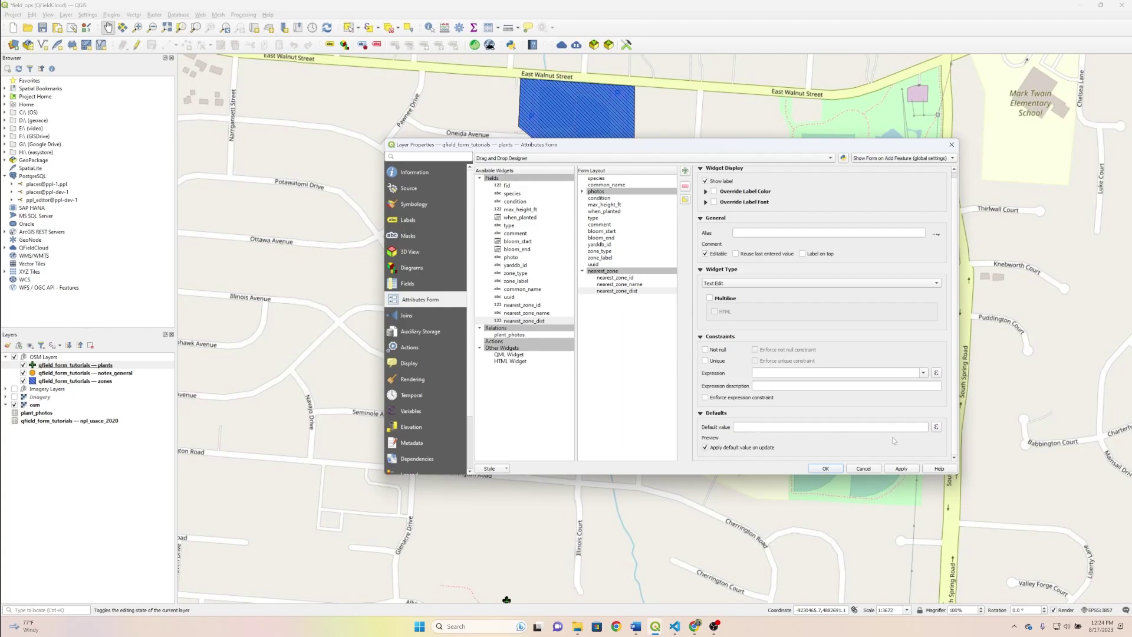
left_click(936, 427)
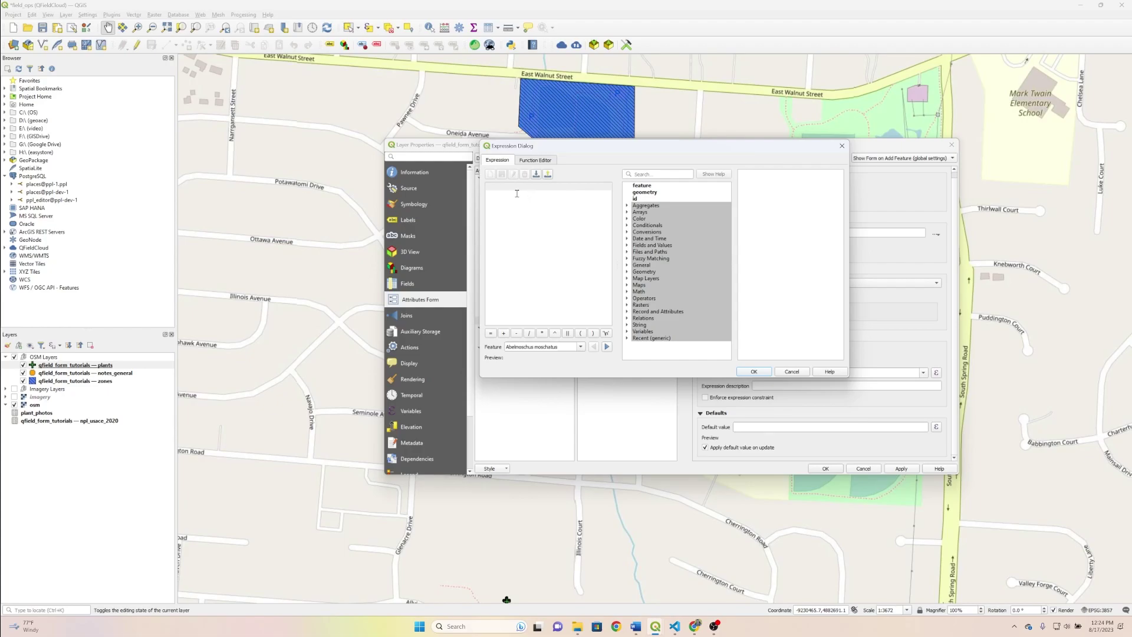
type("overlay_dist")
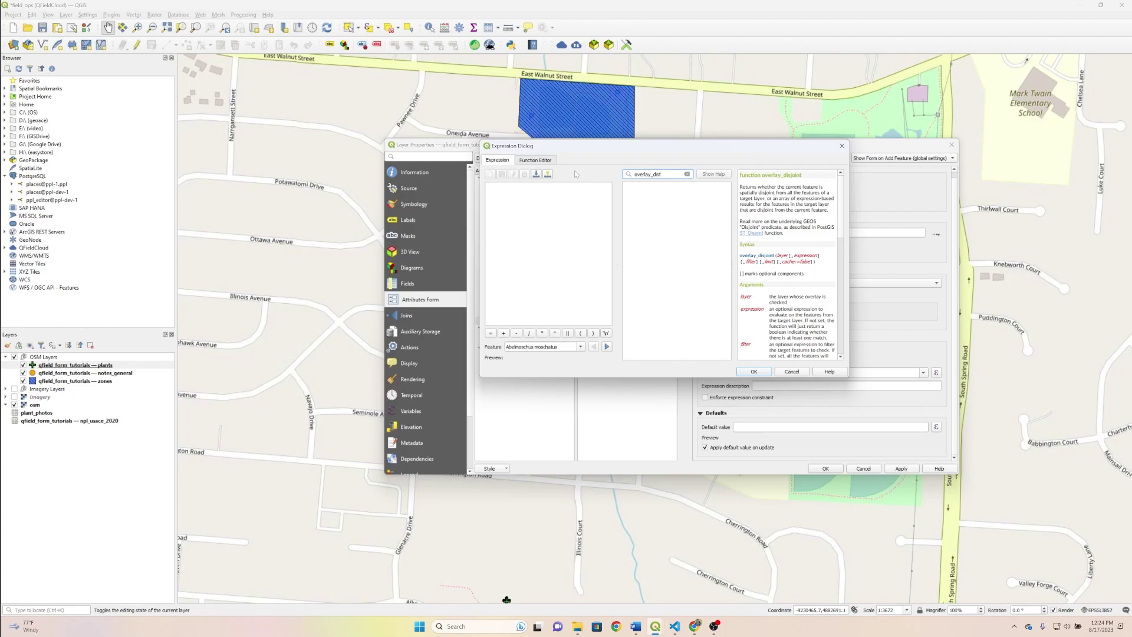
key("BackSpace")
key("BackSpace")
key("BackSpace")
key("BackSpace")
type("near")
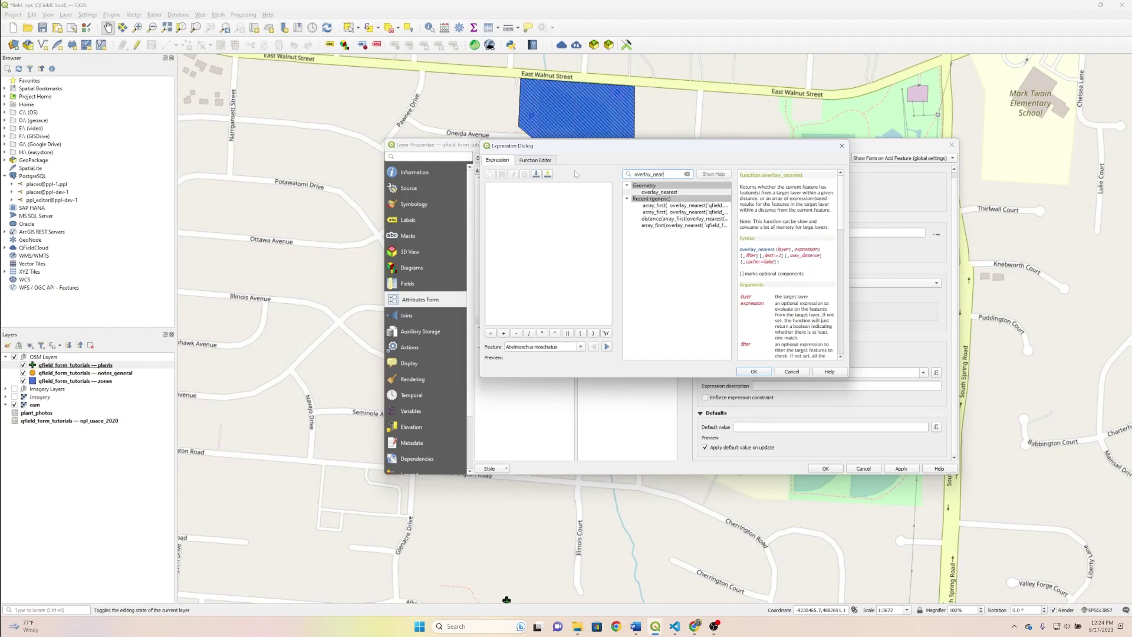
key("Return")
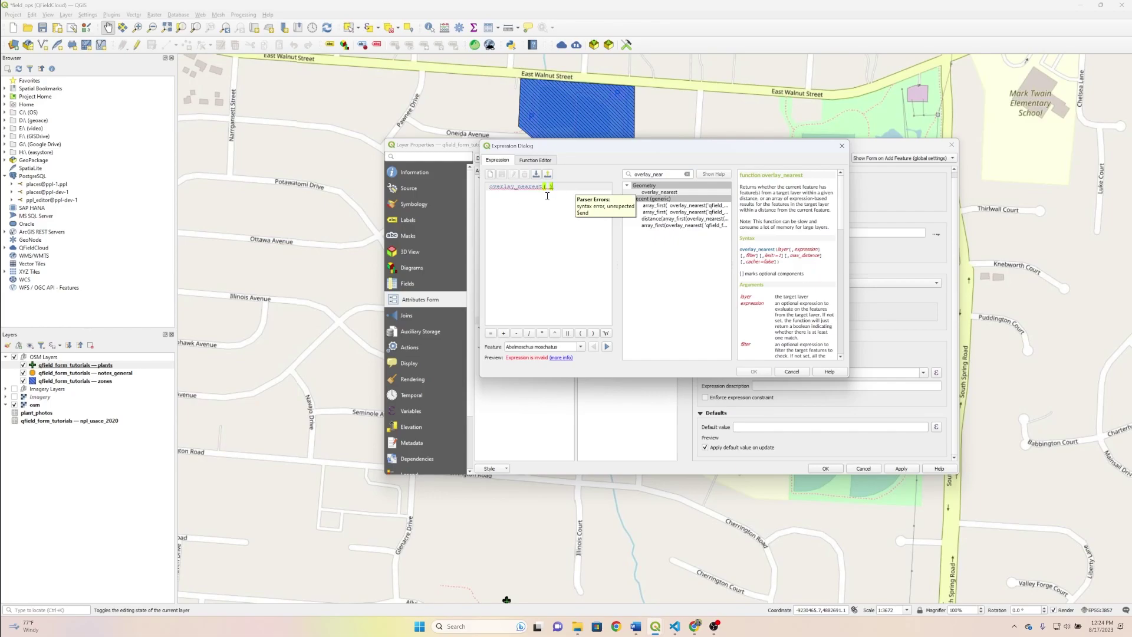
- Fill overlay_nearest's arguments with the zones layer ID and $geometry
left_click(687, 175)
double_click(636, 279)
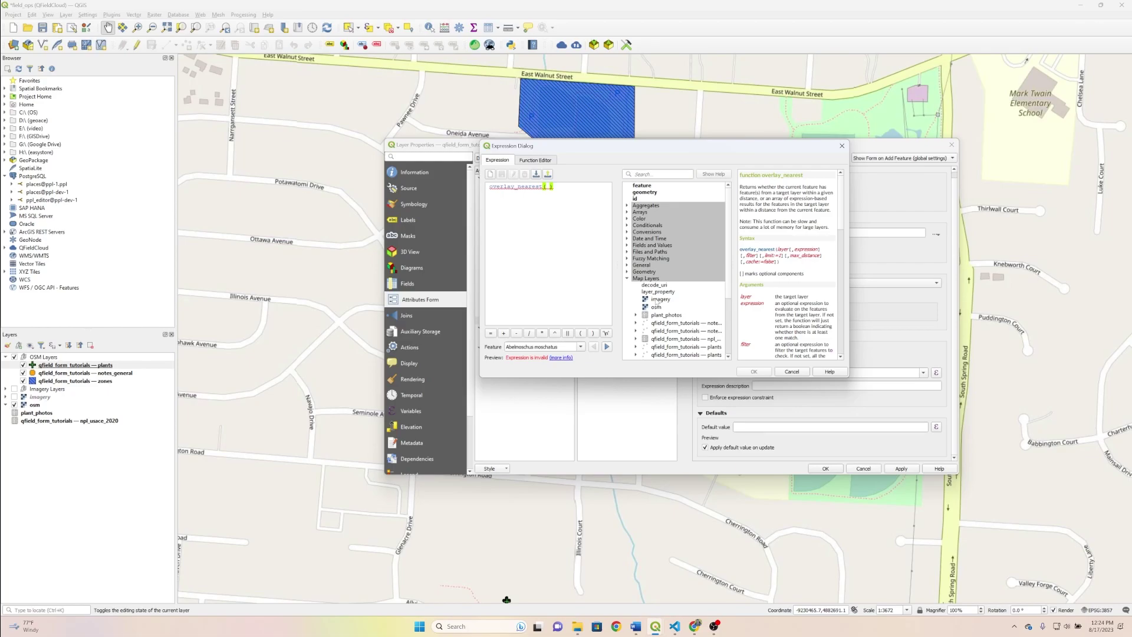
scroll(657, 302, "down", 2)
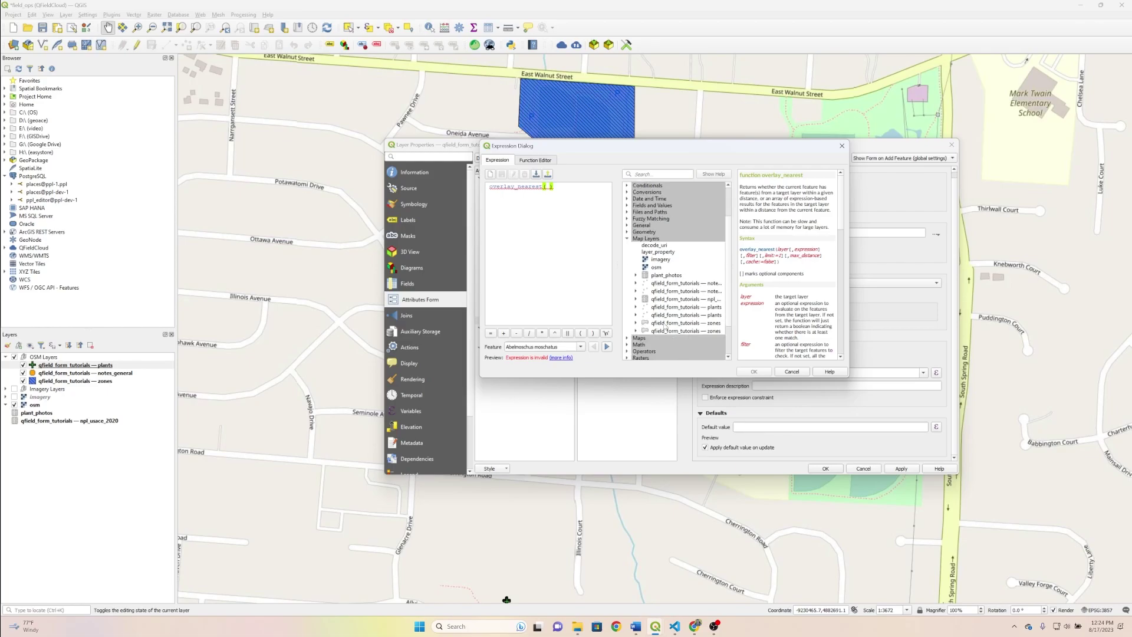
double_click(664, 323)
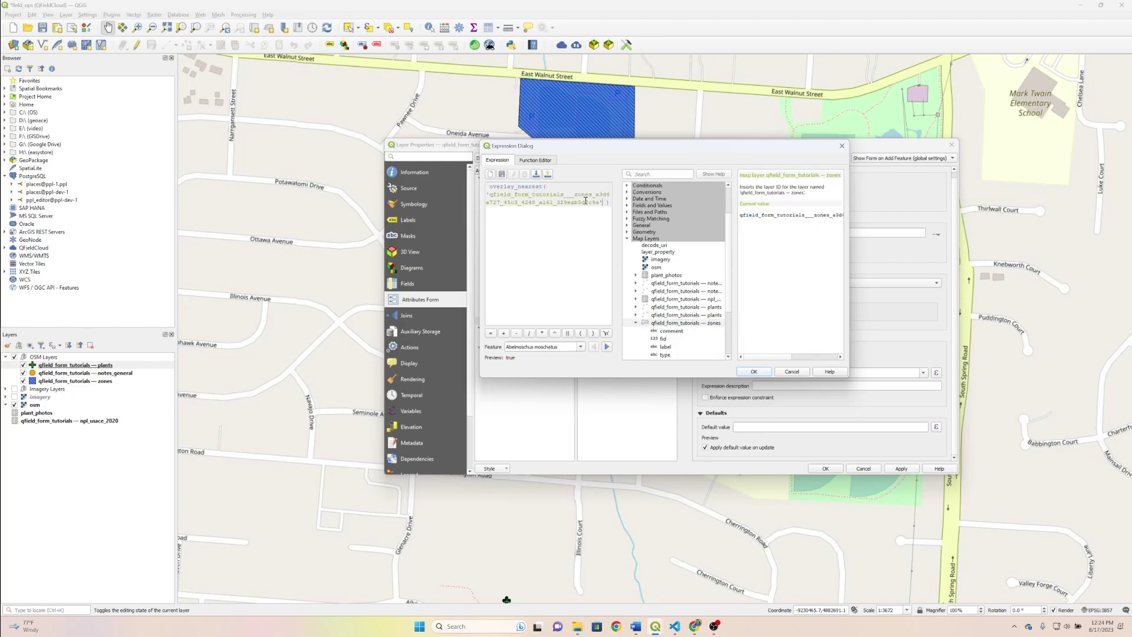
type(",")
key("Return")
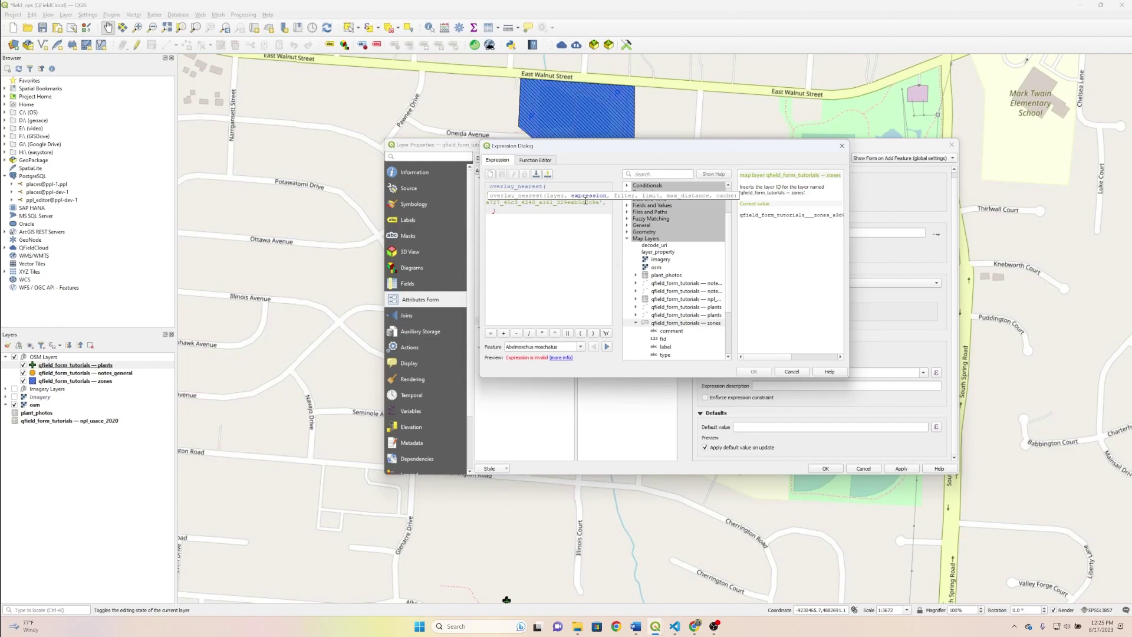
type("$geometry")
left_click(537, 209)
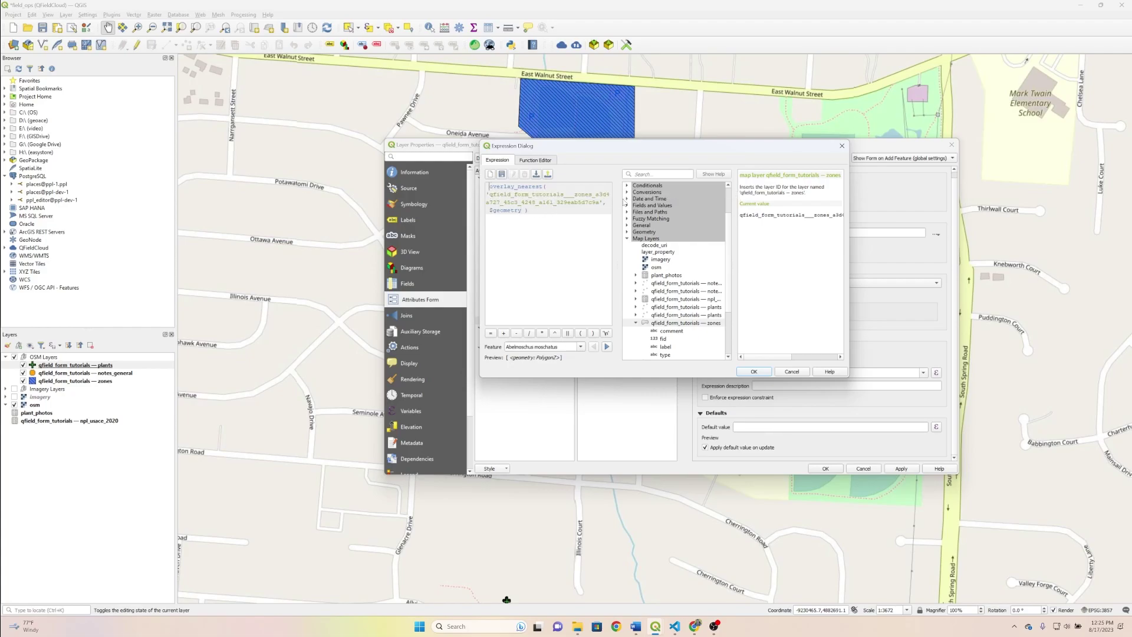
- Wrap the overlay_nearest expression in array_first()
left_click(636, 174)
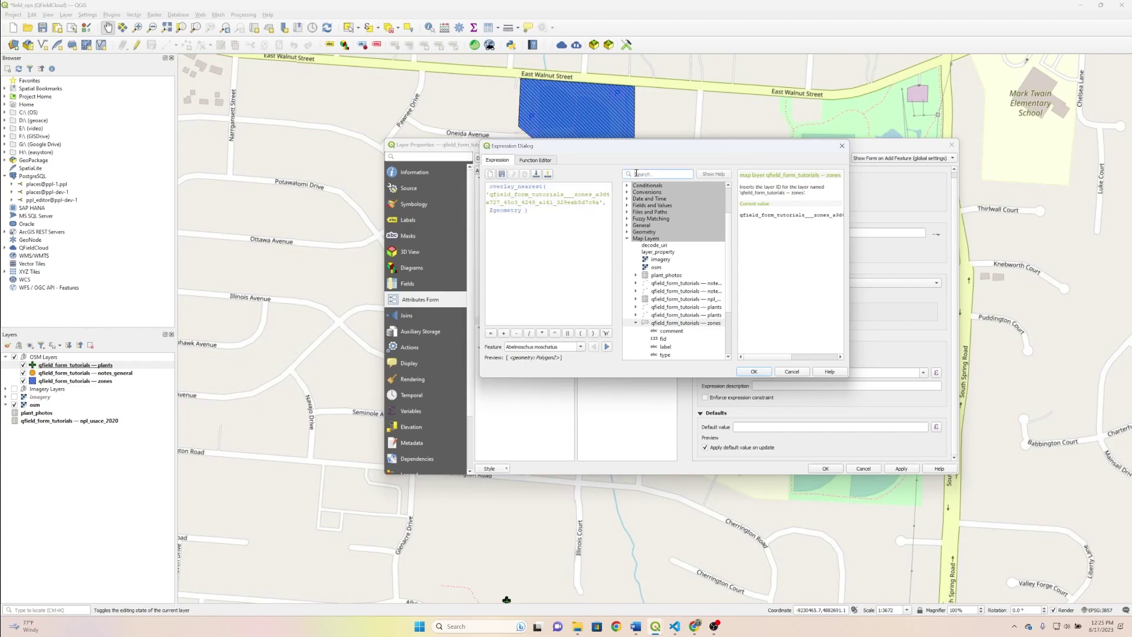
type("array")
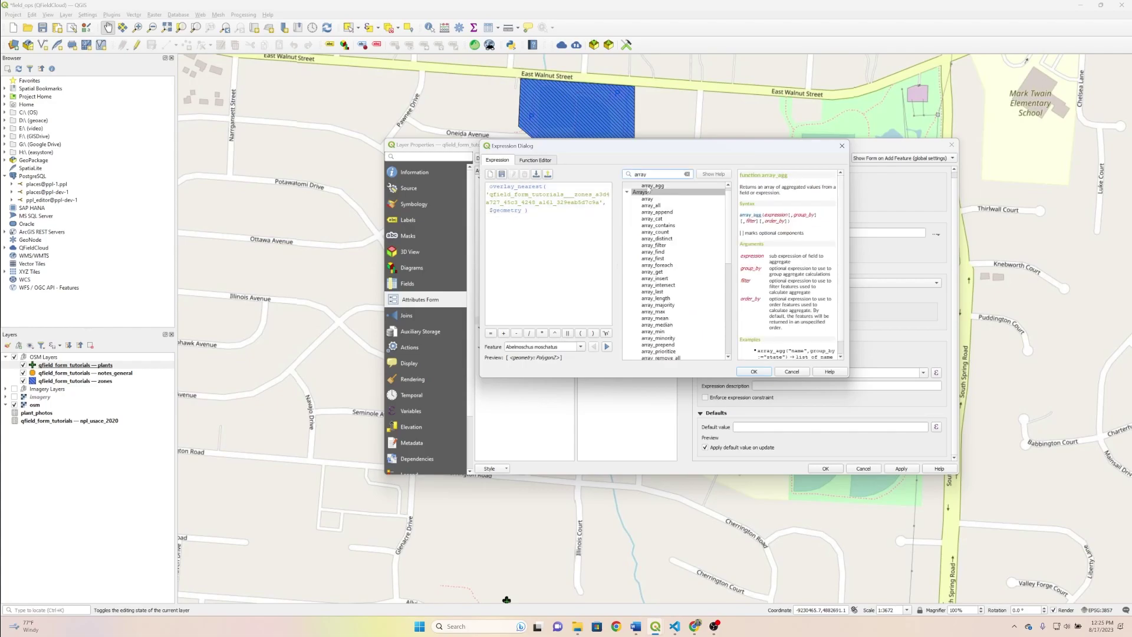
type("_first")
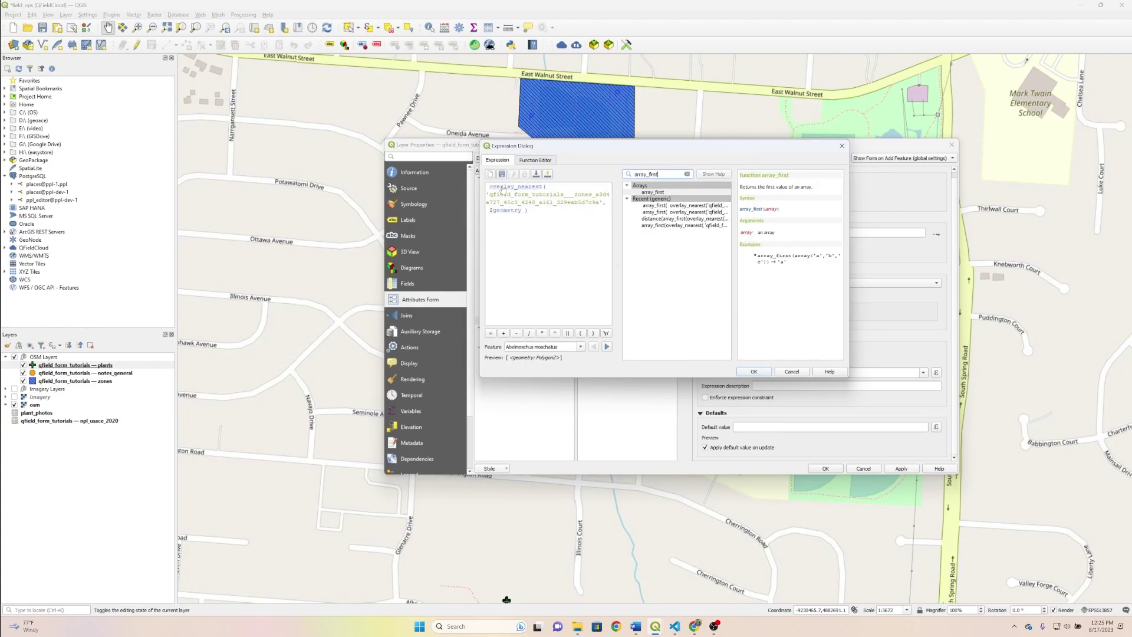
left_click(488, 187)
double_click(653, 191)
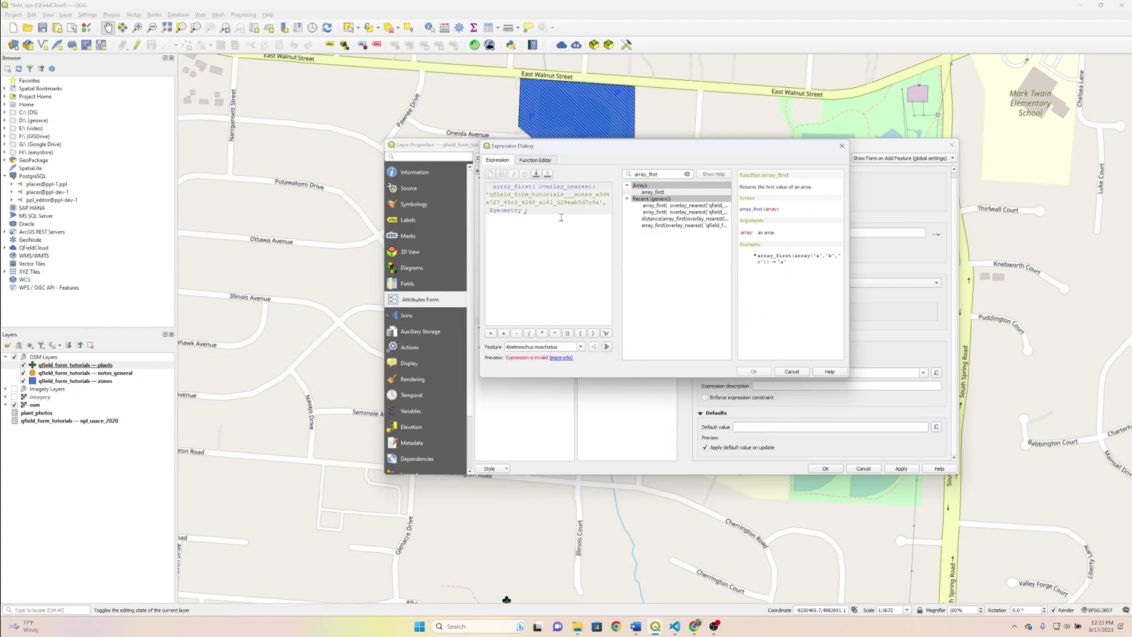
left_click(539, 212)
mouse_move(573, 213)
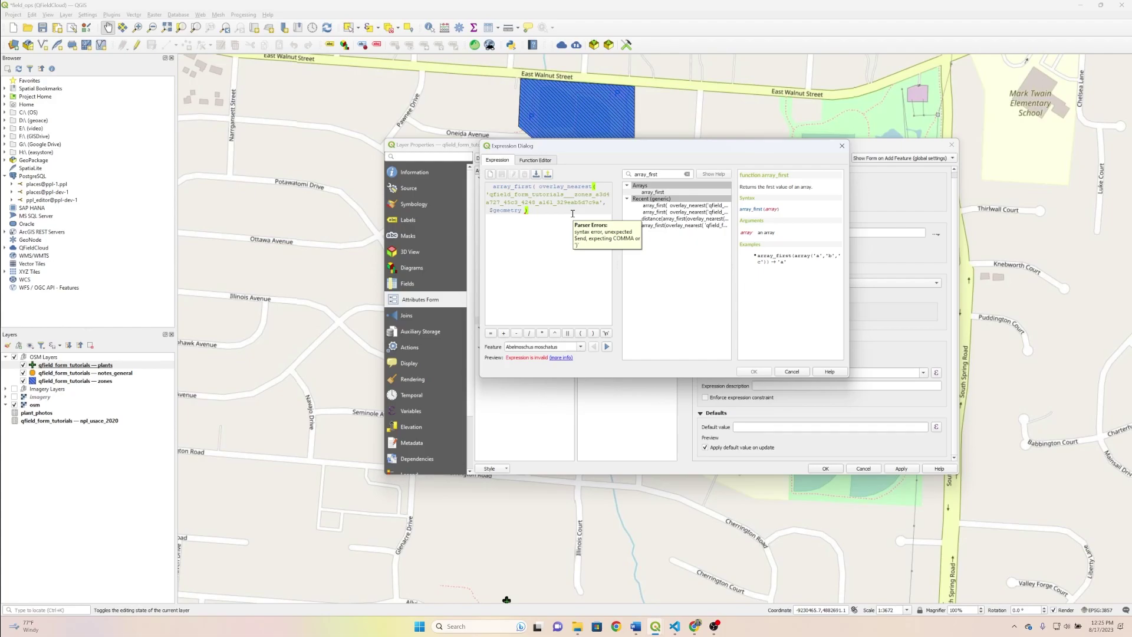
type(")")
- Wrap that in distance(..., $geometry) so the preview shows a numeric distance
left_click(493, 186)
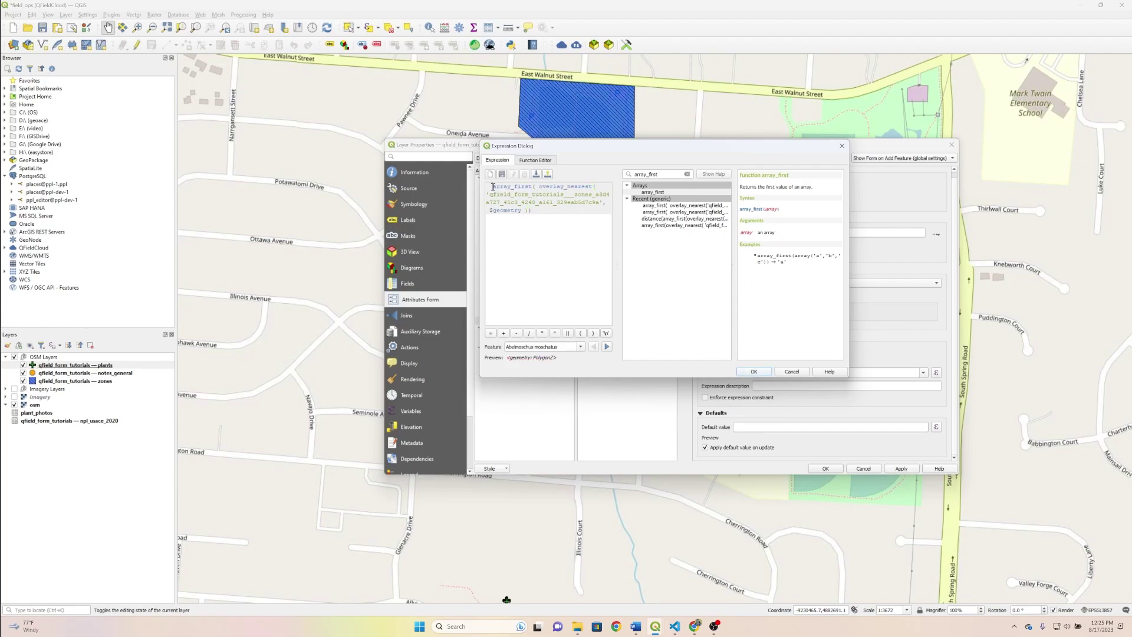
left_click(687, 174)
type("distance")
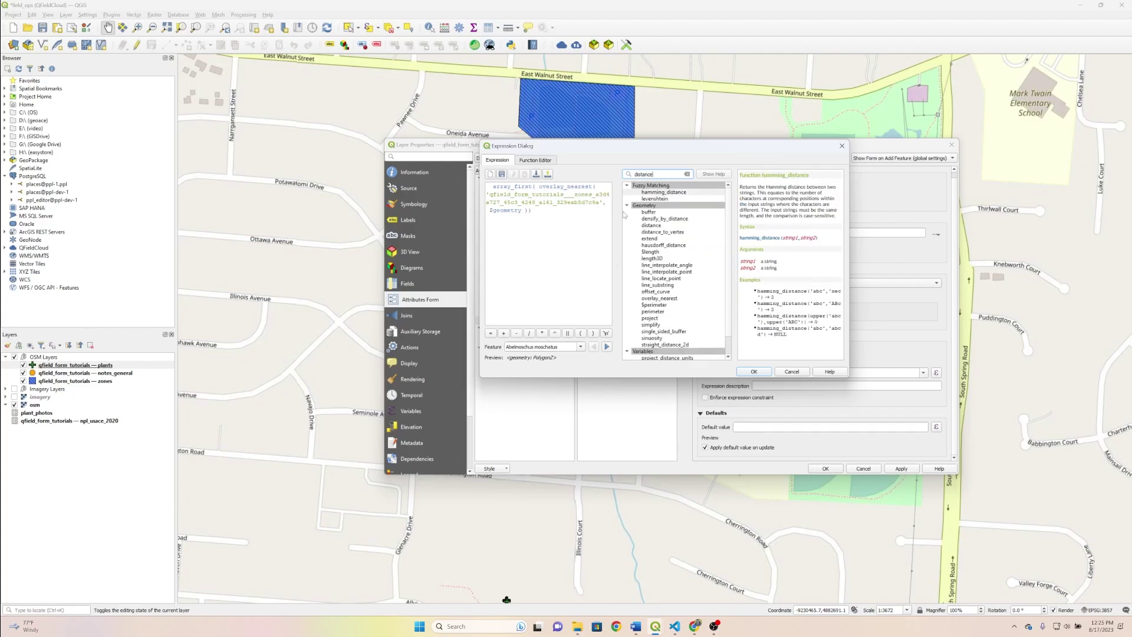
left_click(492, 189)
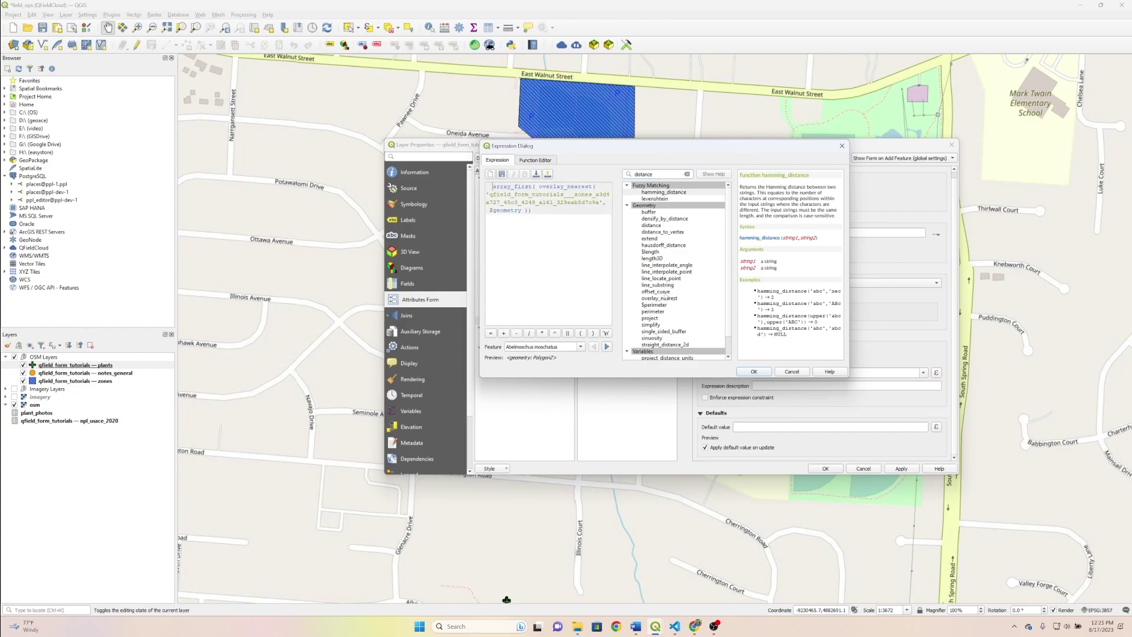
scroll(662, 233, "down", 1)
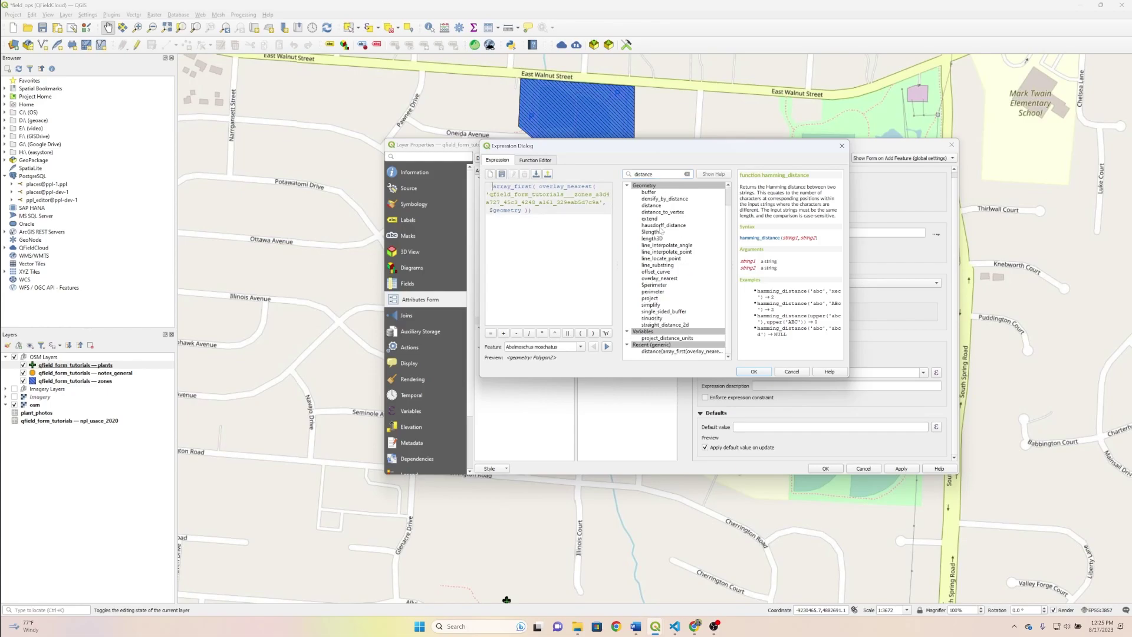
left_click(651, 204)
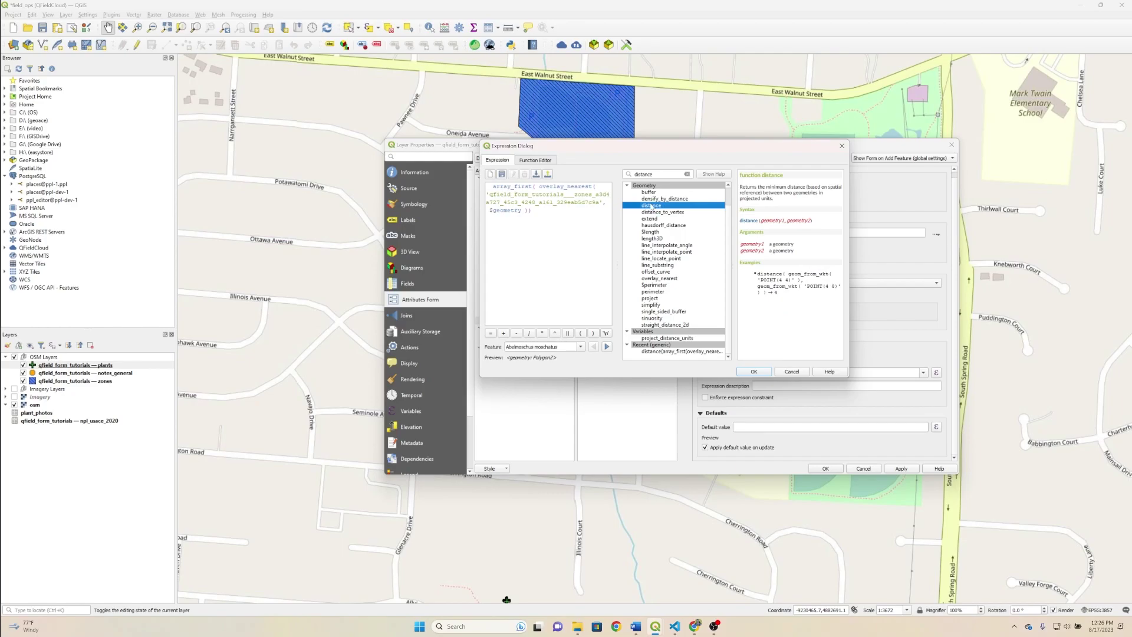
double_click(652, 205)
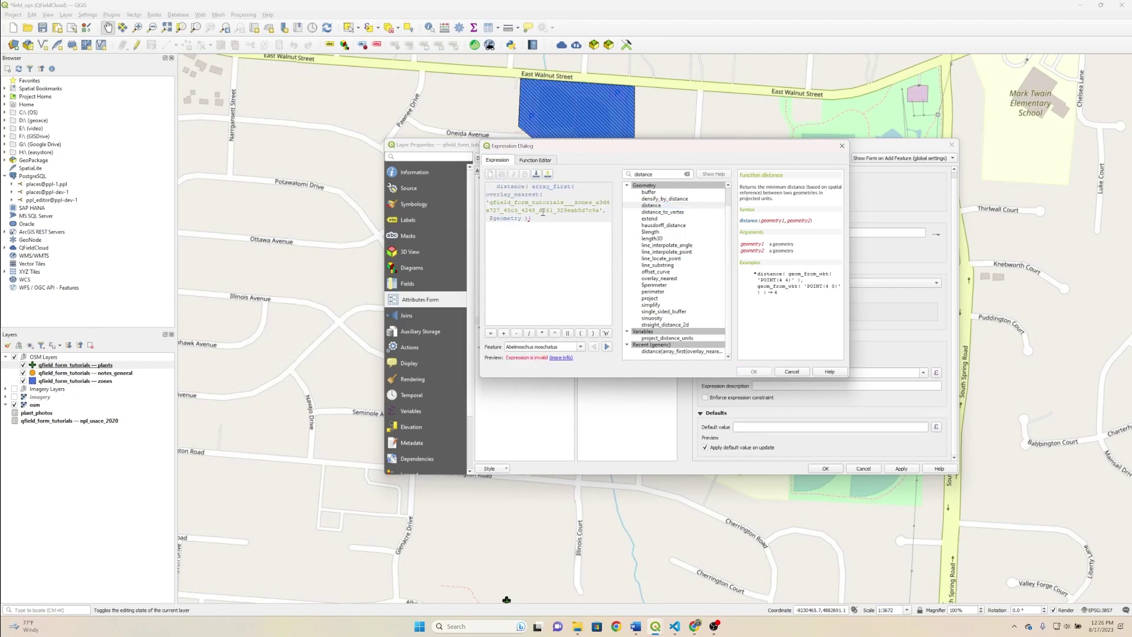
left_click(541, 220)
type(",")
type("$geometry)")
left_click(490, 219)
key("shift+Right")
key("shift+Right")
key("shift+Right")
key("shift+Right")
key("shift+Right")
key("shift+Right")
key("shift+Right")
key("shift+Right")
key("shift+Right")
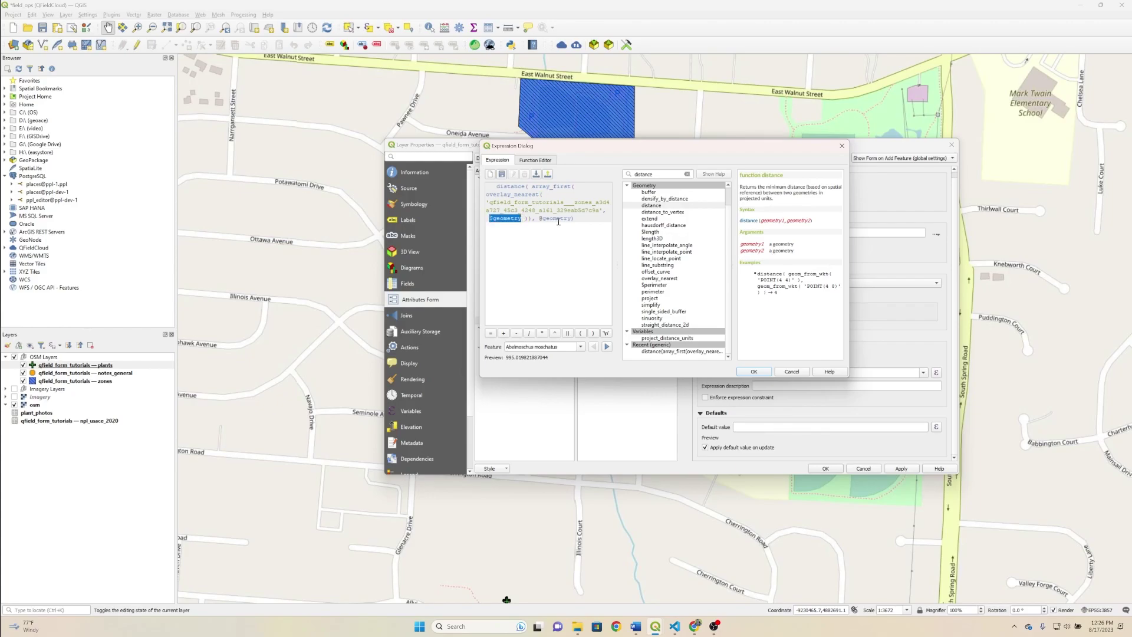
left_click(559, 222)
- Accept the distance expression, apply the form settings, and start editing plants with Add Point
left_click(746, 372)
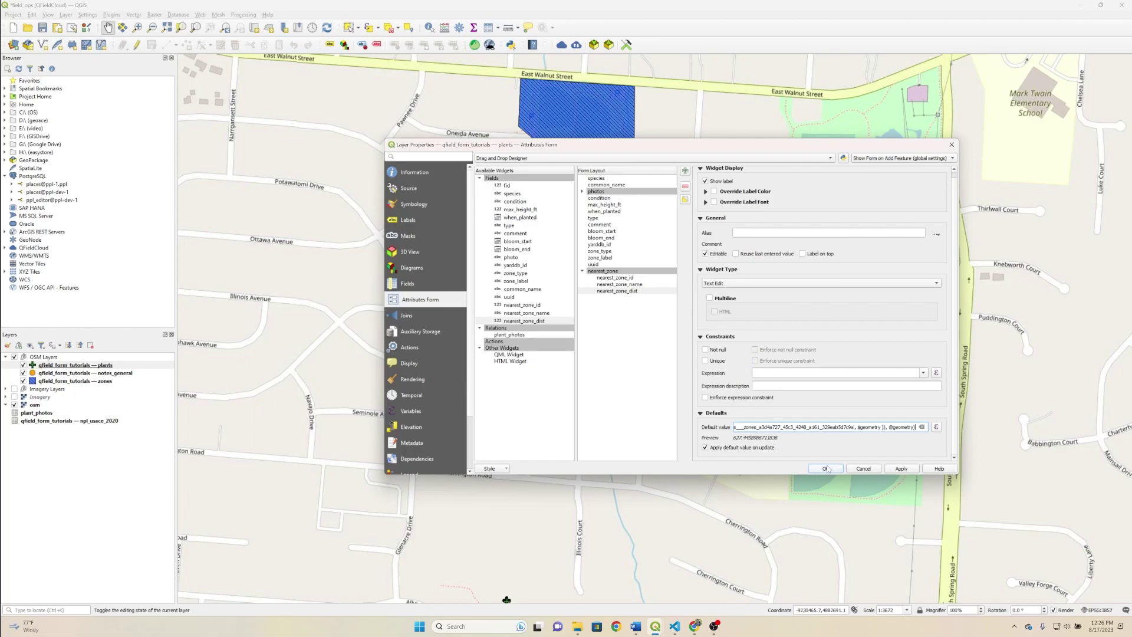
left_click(826, 469)
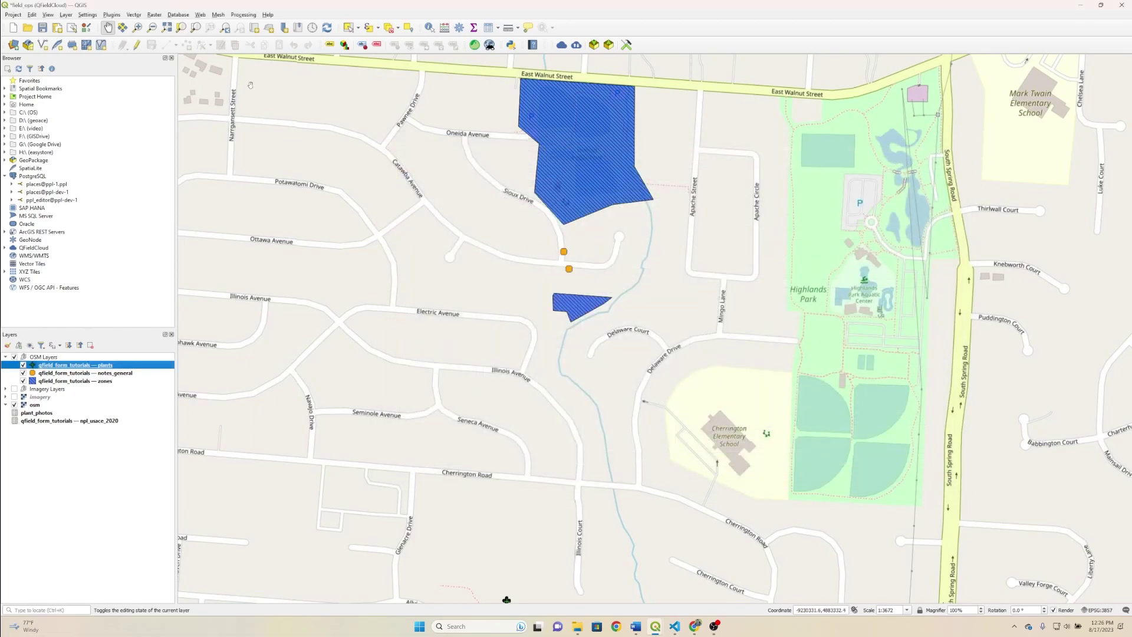
left_click(137, 45)
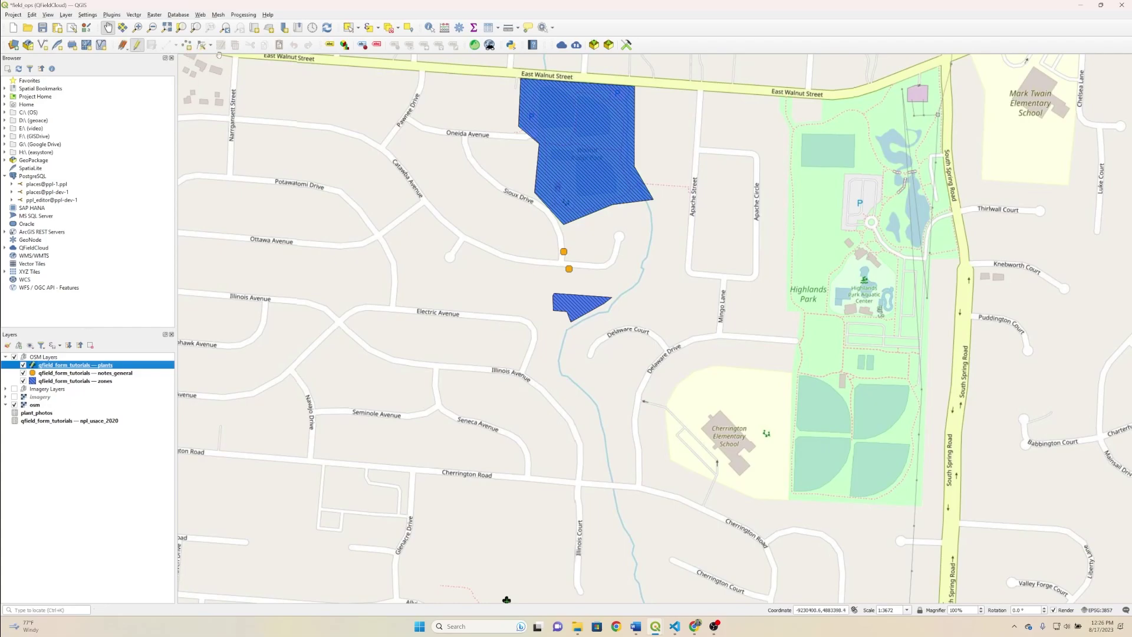
left_click(167, 45)
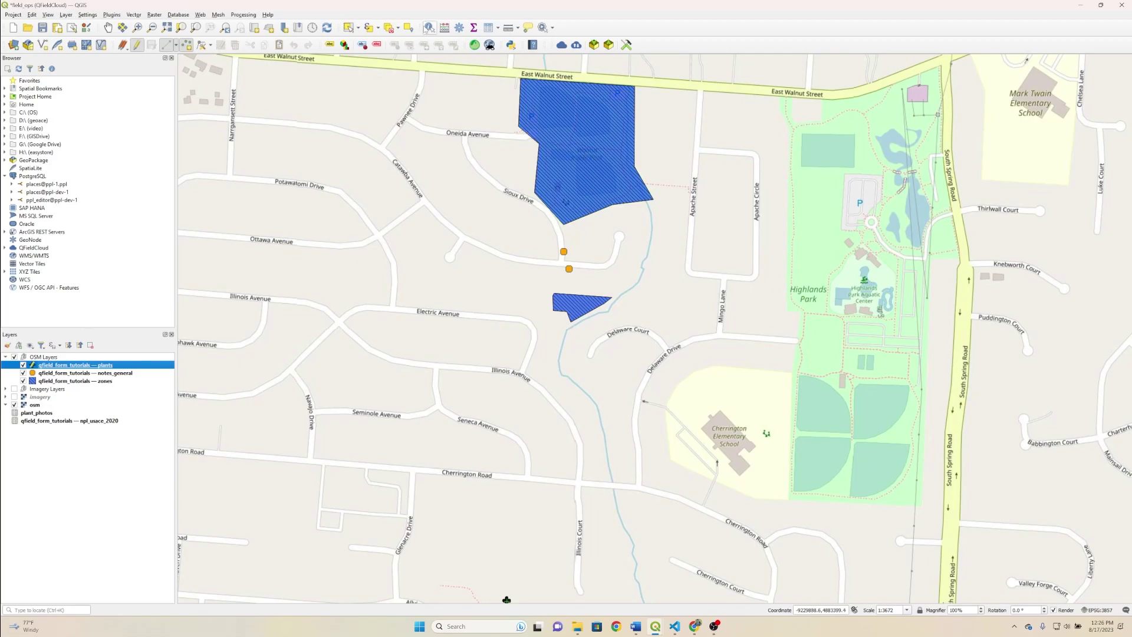
- Identify the large zones polygon, showing Walnut Ridge Park of type park
left_click(430, 27)
left_click(473, 134)
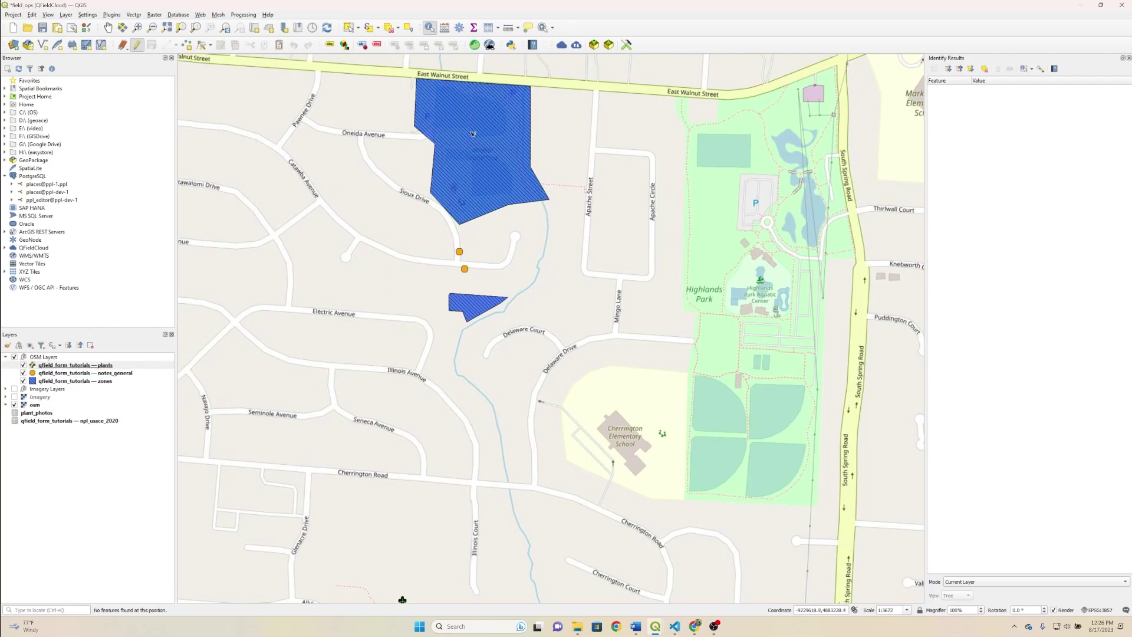
left_click(96, 388)
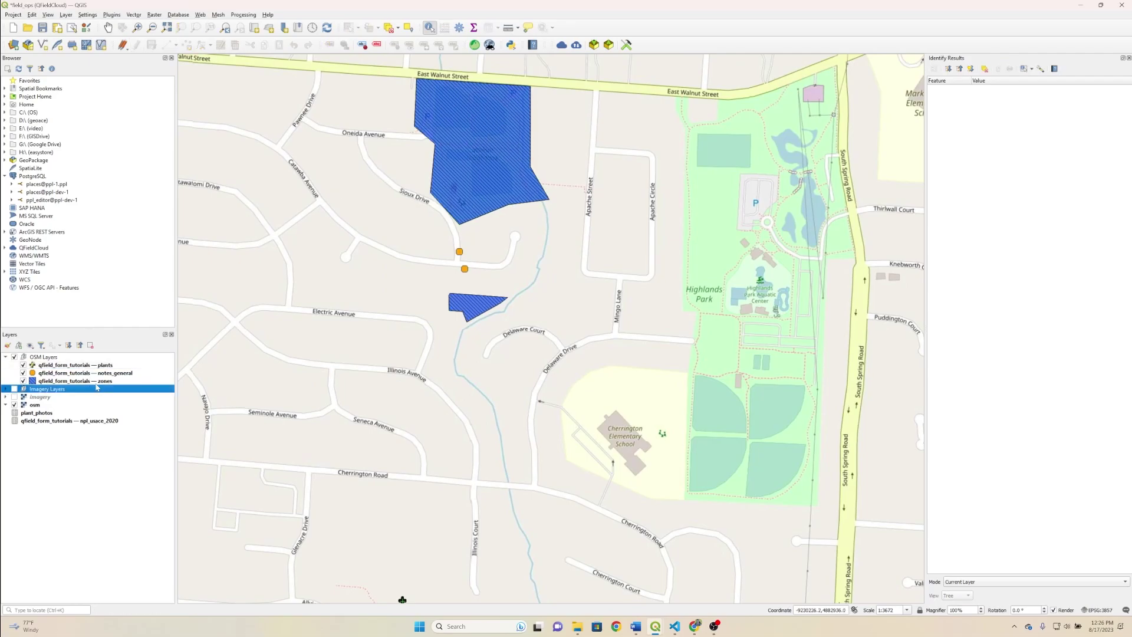
left_click(76, 380)
left_click(457, 165)
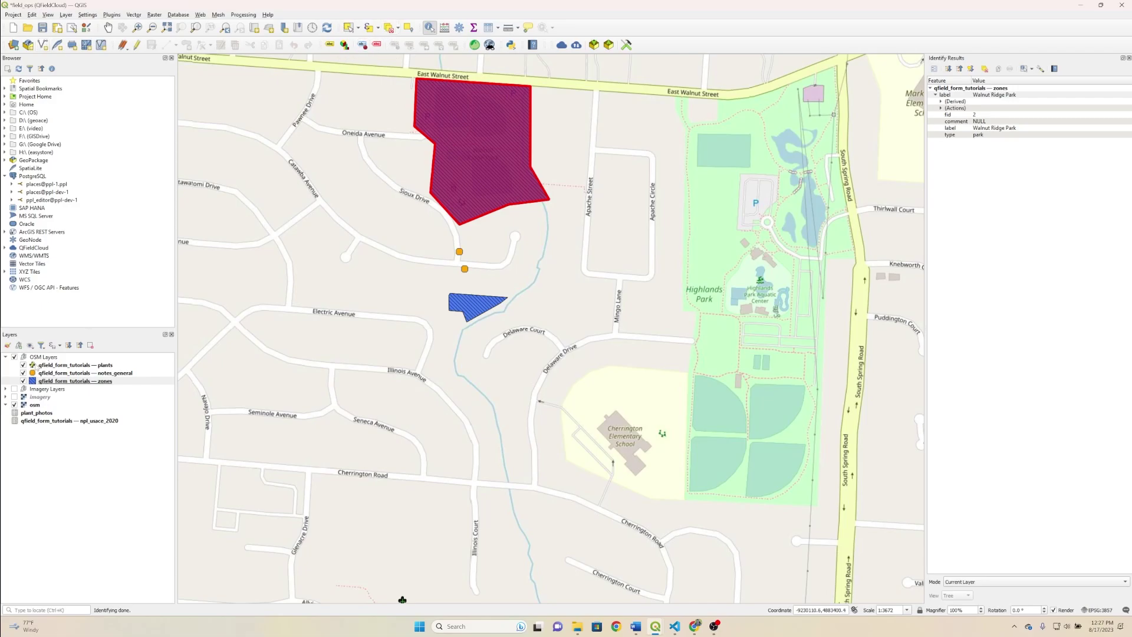
- Add a plant point west of the park and save it, auto-filled with zone 2, Walnut Ridge Park, 49.098
left_click(82, 373)
left_click(76, 365)
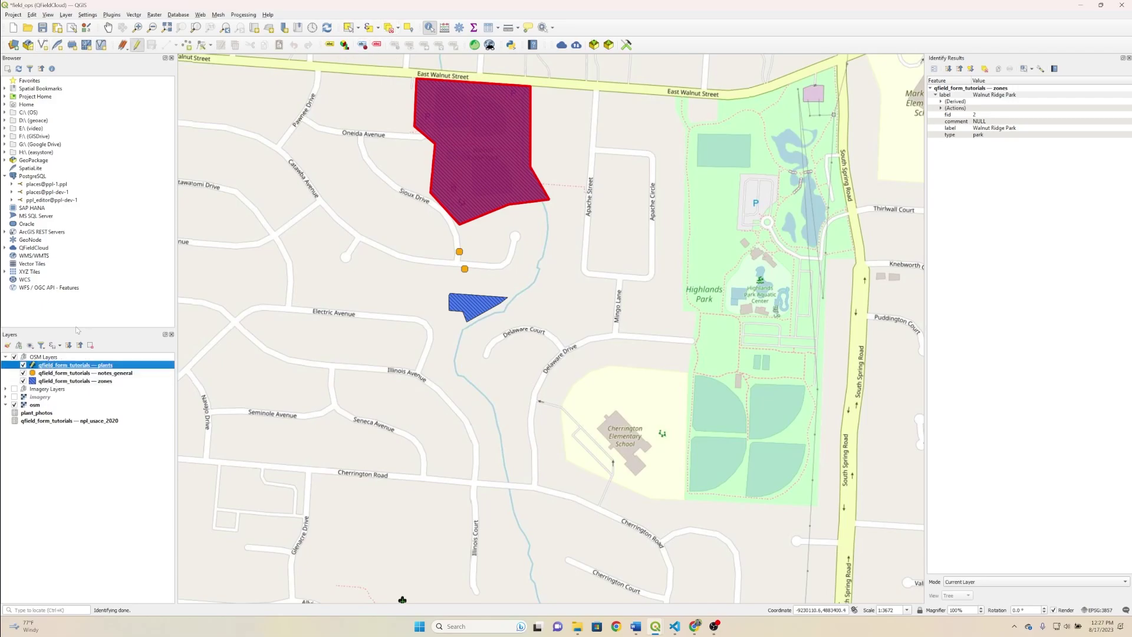
left_click(167, 45)
left_click(411, 156)
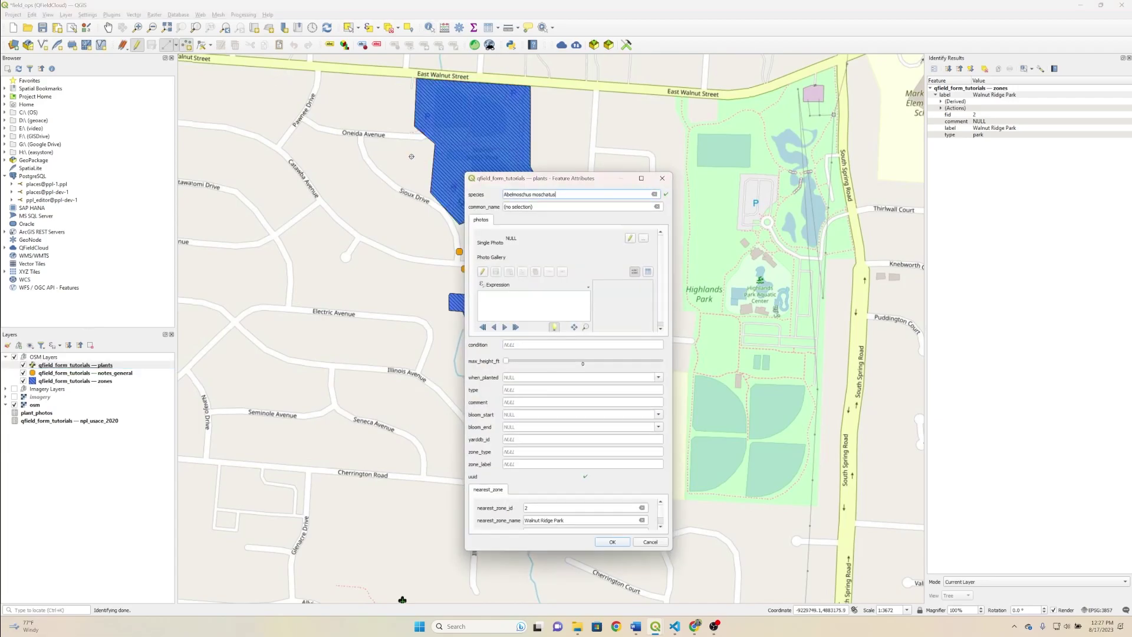
left_click(660, 527)
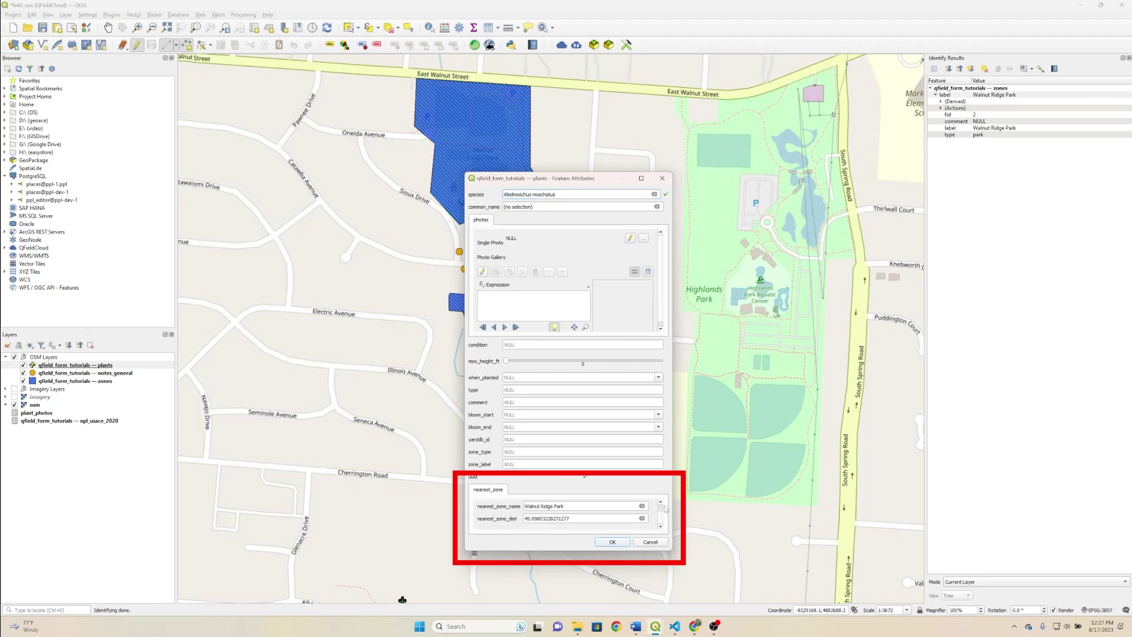
left_click(661, 502)
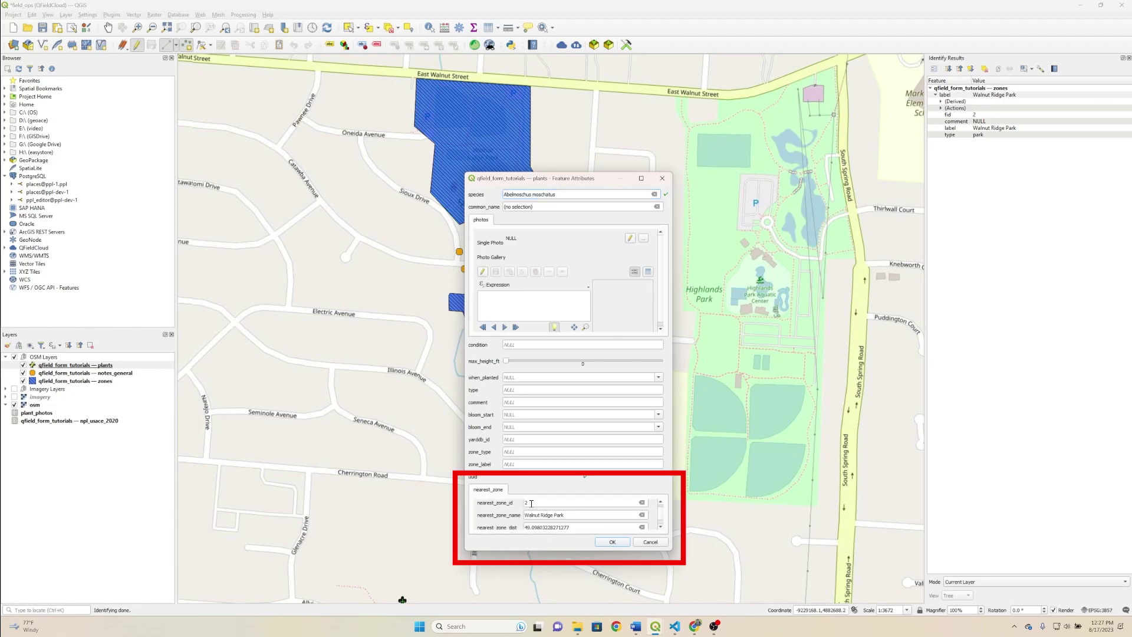
left_click(661, 527)
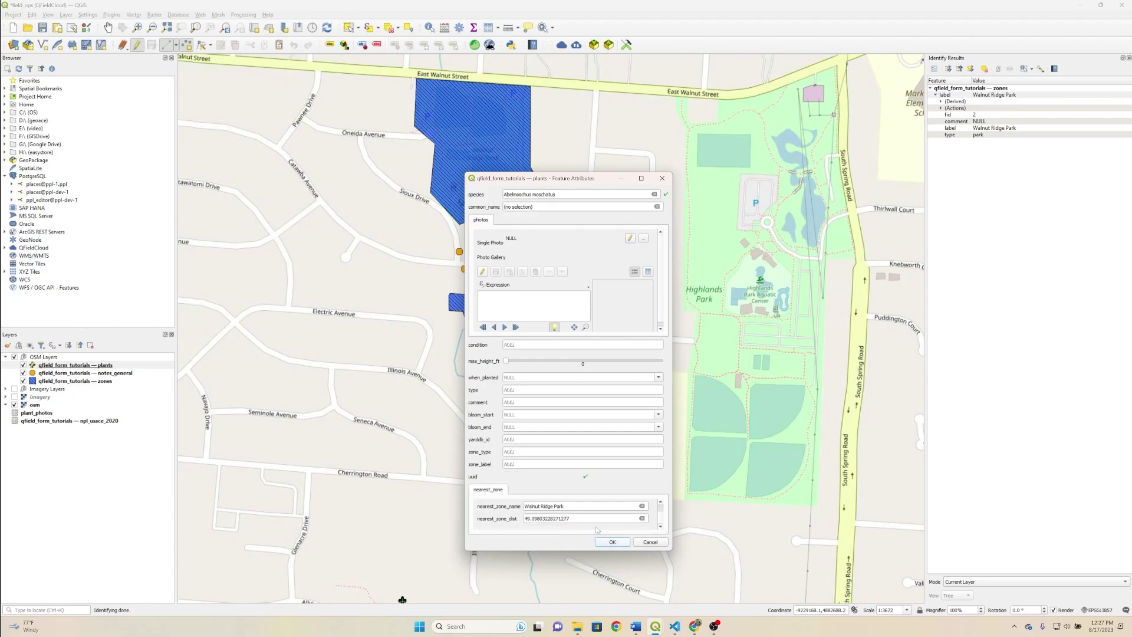
left_click(607, 541)
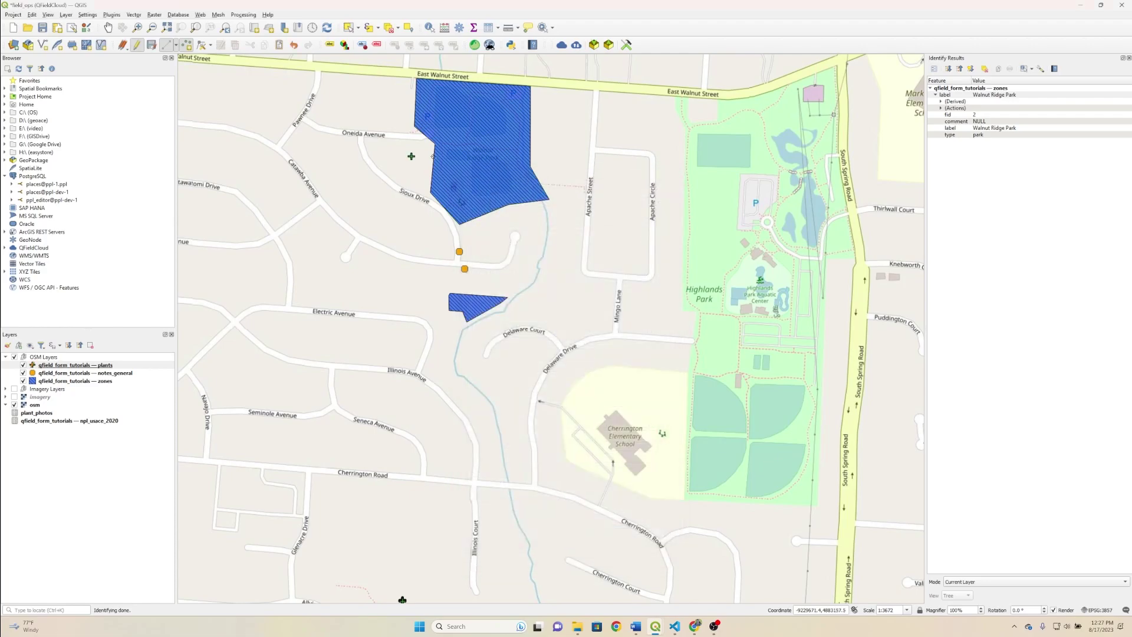
- Measure the Cartesian distance from the new plant to the park, about 50.754 m, then close it
left_click(508, 27)
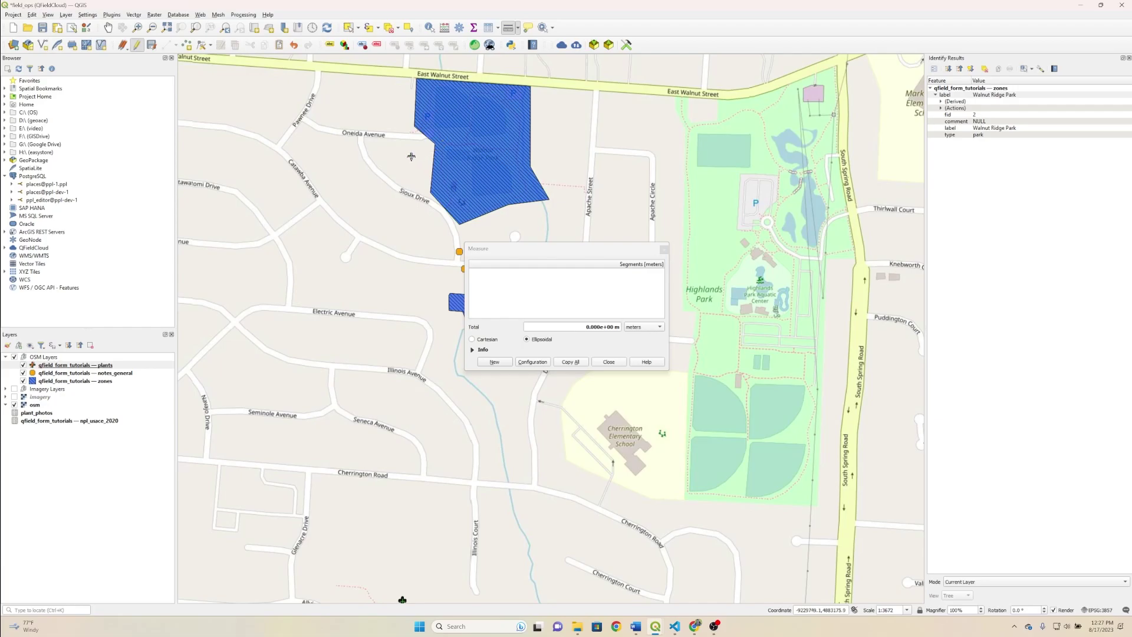
left_click(434, 156)
left_click(488, 340)
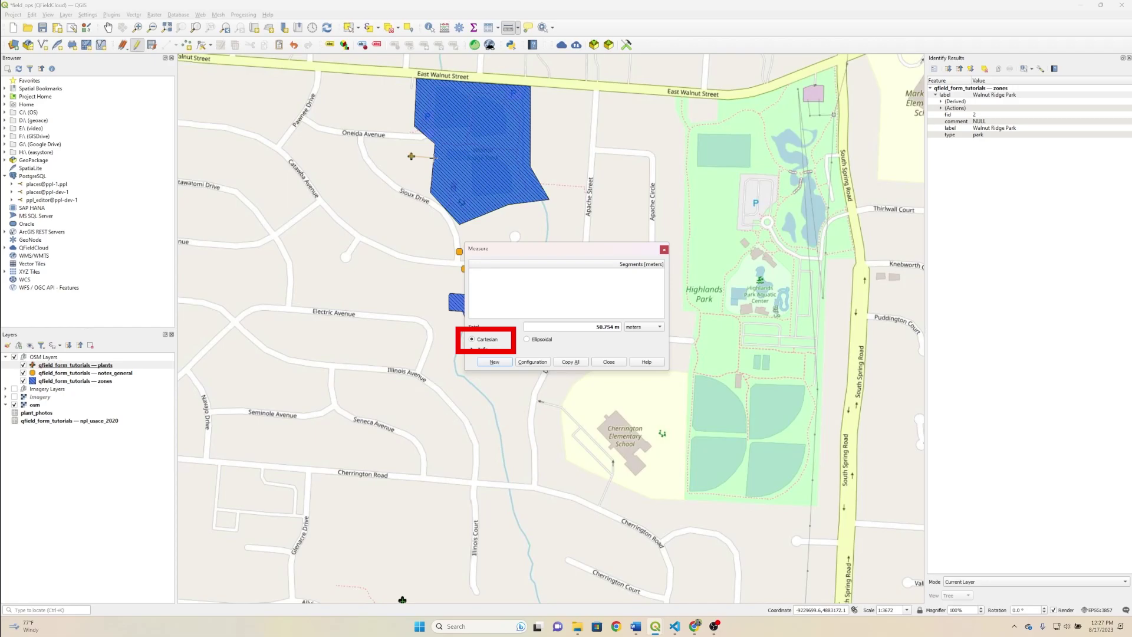
left_click(607, 362)
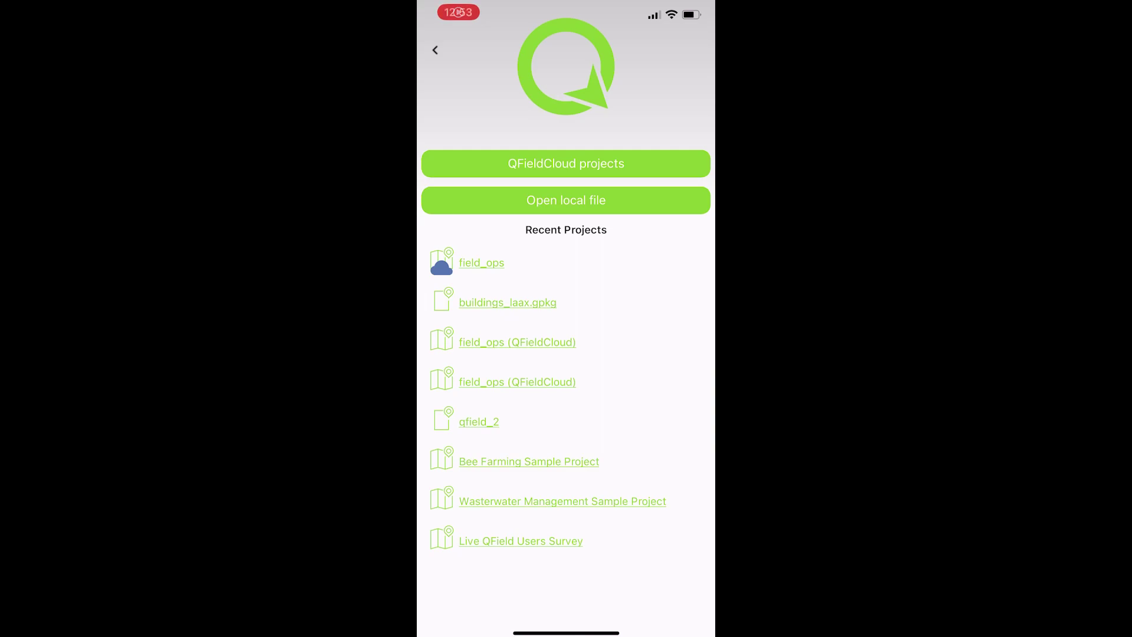
- Open the field_ops QFieldCloud project and review its layer list
left_click(567, 164)
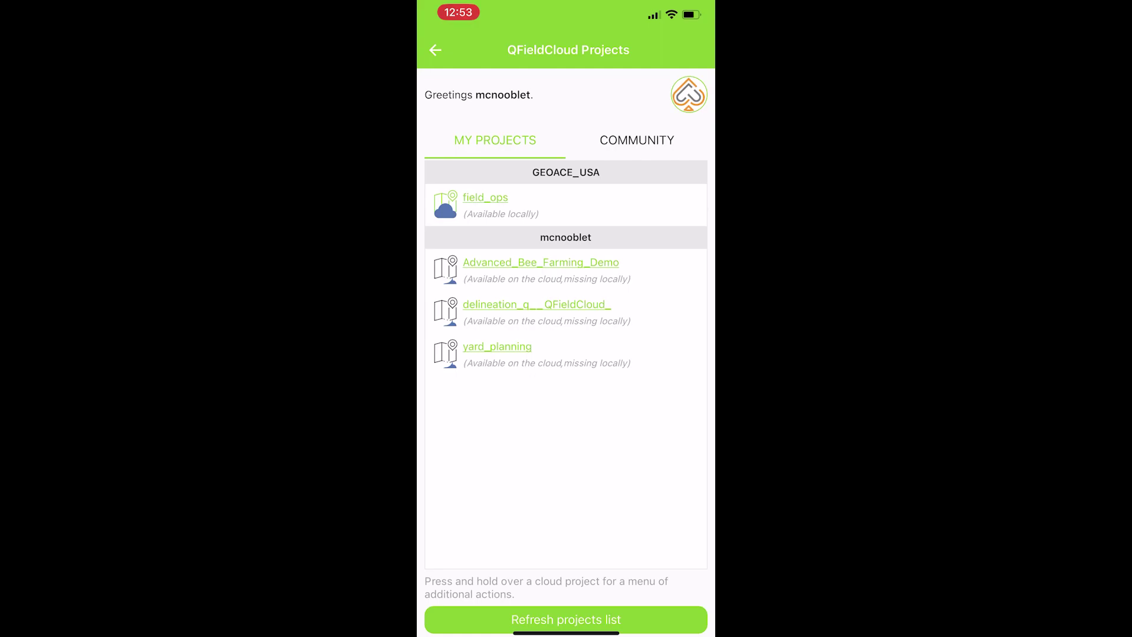
left_click(486, 197)
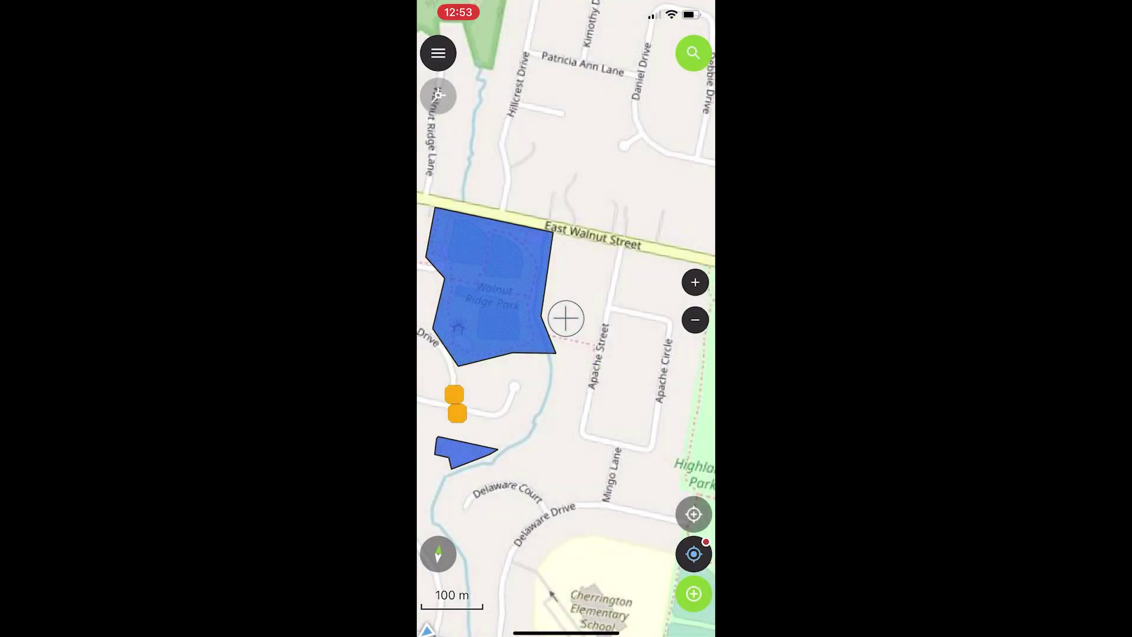
left_click(439, 53)
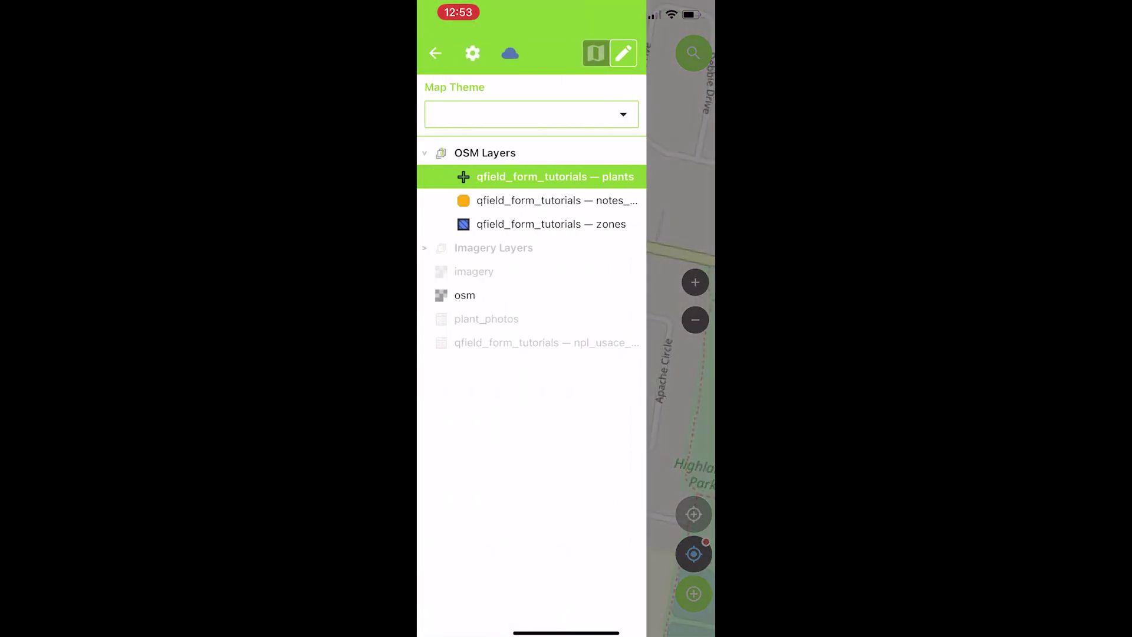
left_click(682, 413)
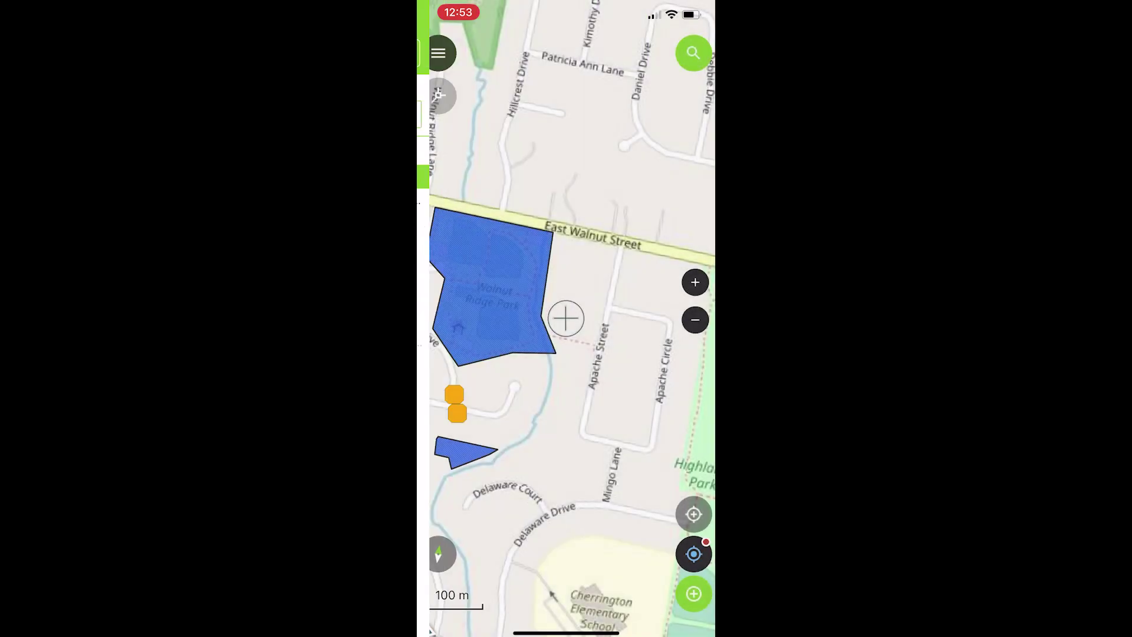
mouse_move(589, 354)
left_mouse_down()
mouse_move(560, 350)
mouse_move(598, 359)
mouse_move(590, 352)
left_mouse_up()
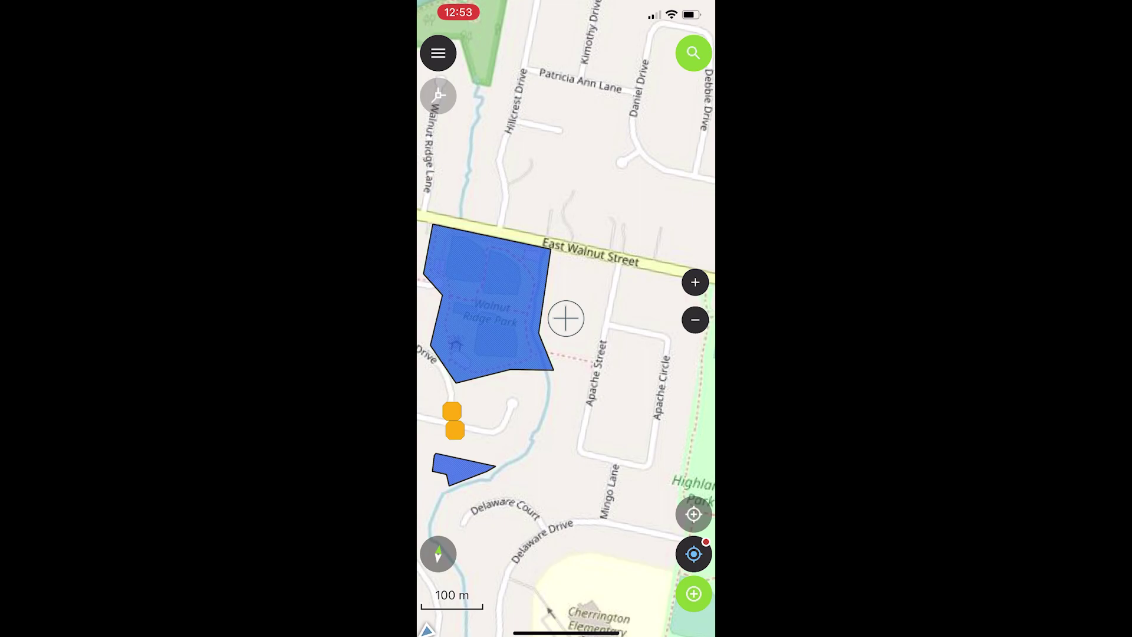
- Add a plant point east of the park, check it auto-fills zone 2, Walnut Ridge Park, then discard it
left_click(694, 594)
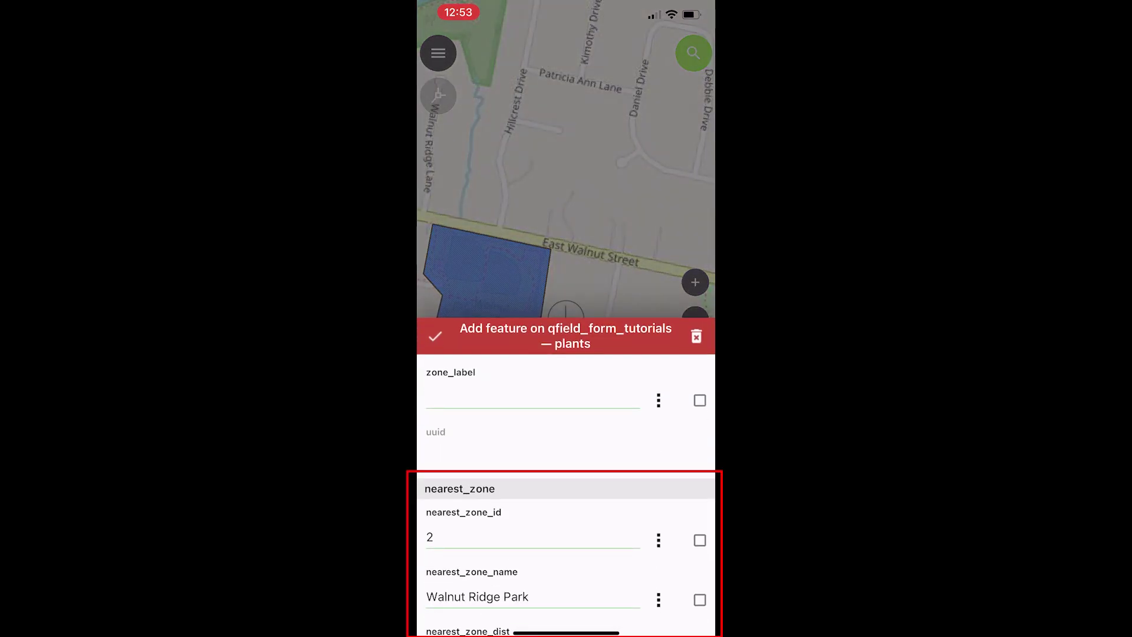
scroll(567, 493, "down", 1)
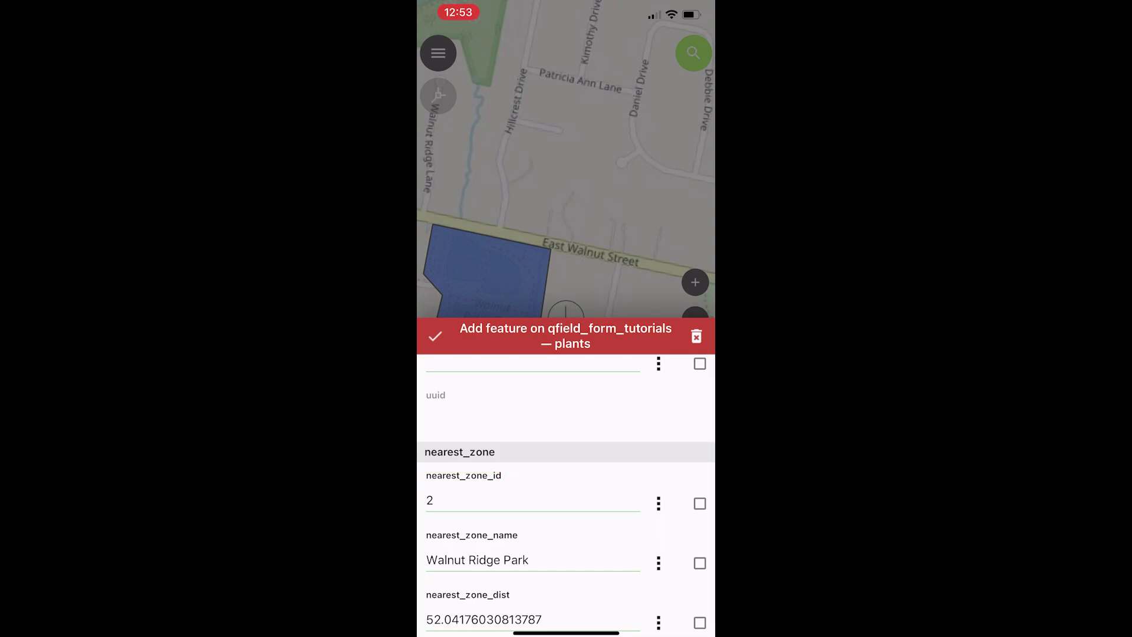
left_click(697, 336)
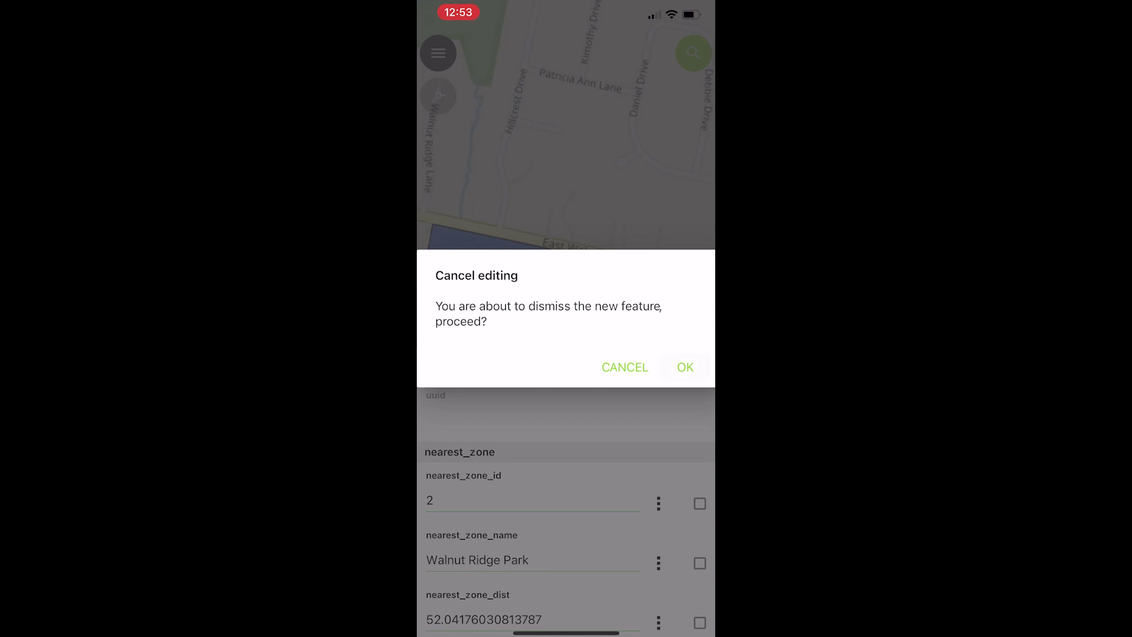
- Discard the first point and add a new plant point below the small zone
left_click(685, 367)
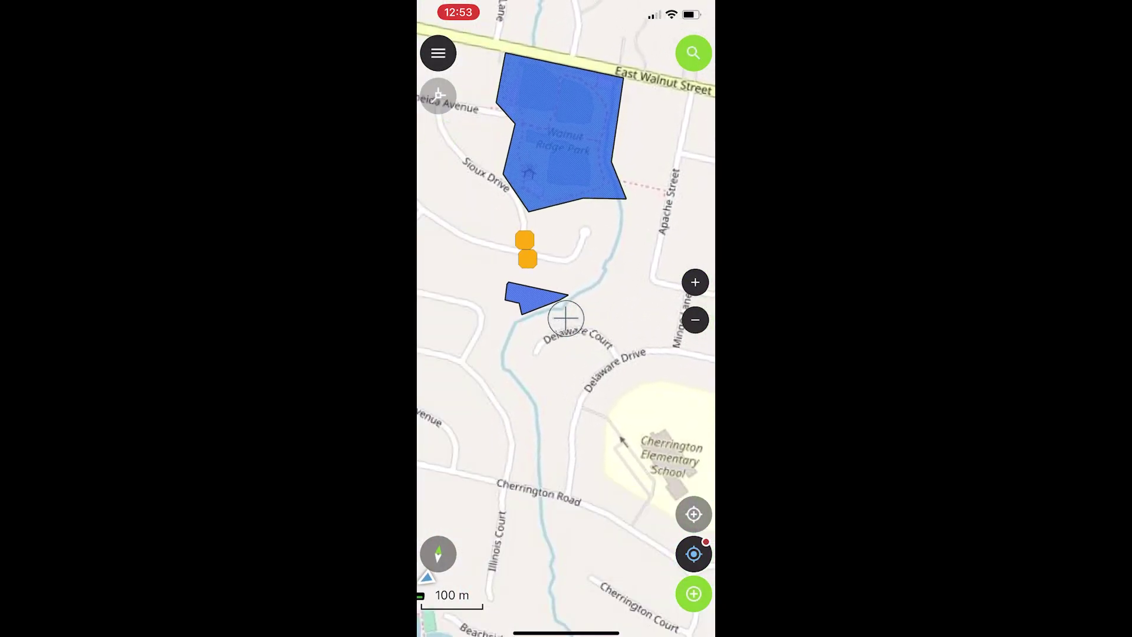
left_click(694, 593)
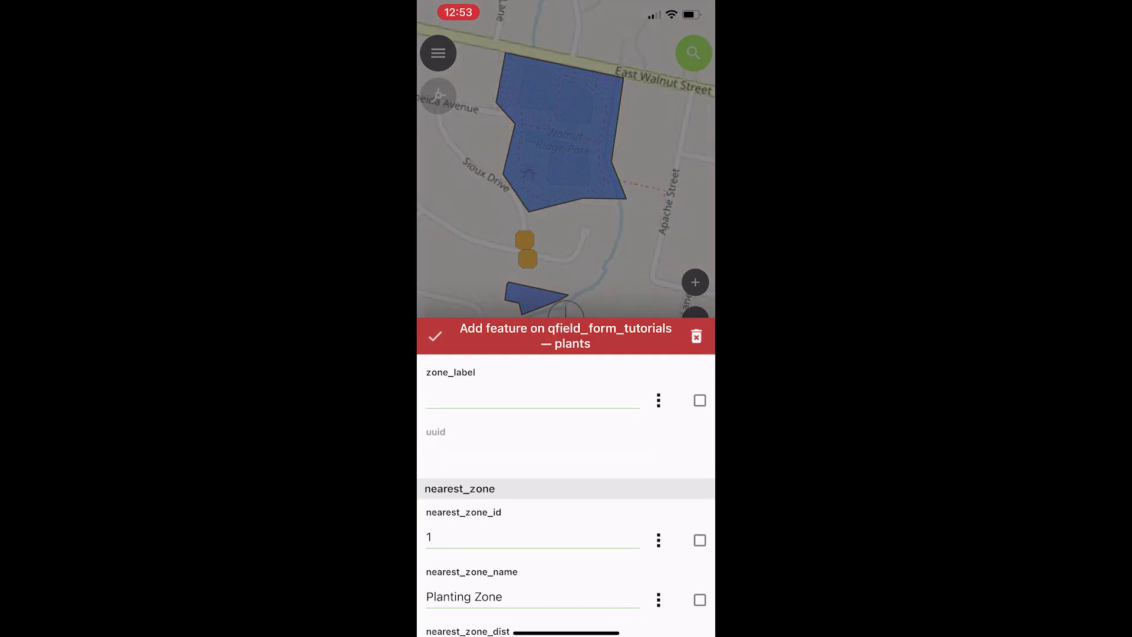
scroll(566, 502, "down", 1)
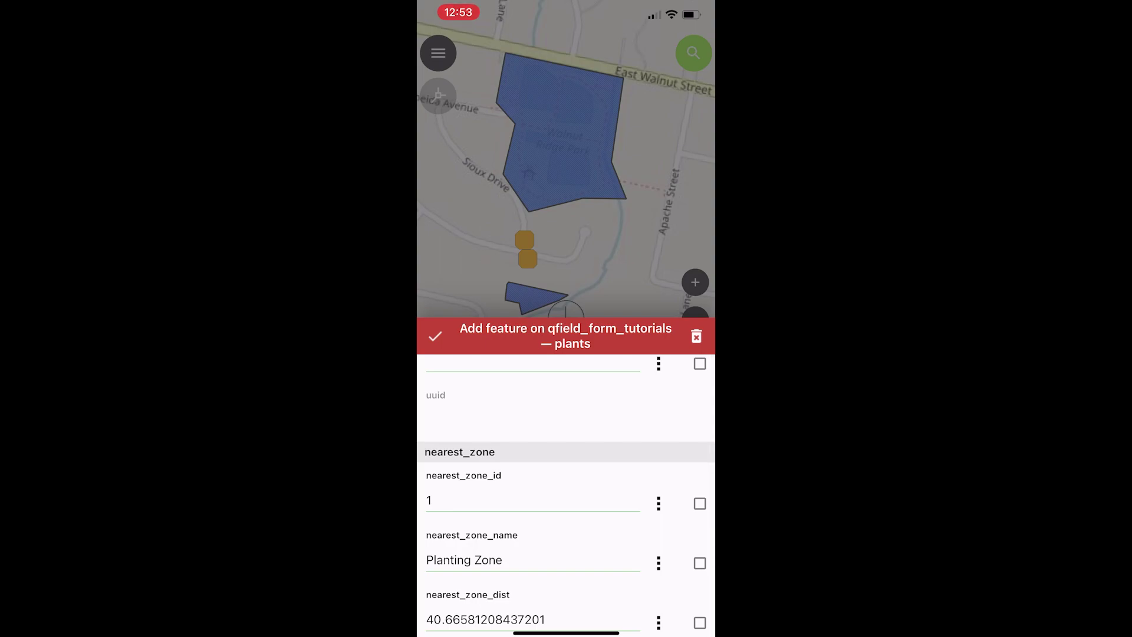
scroll(566, 501, "up", 15)
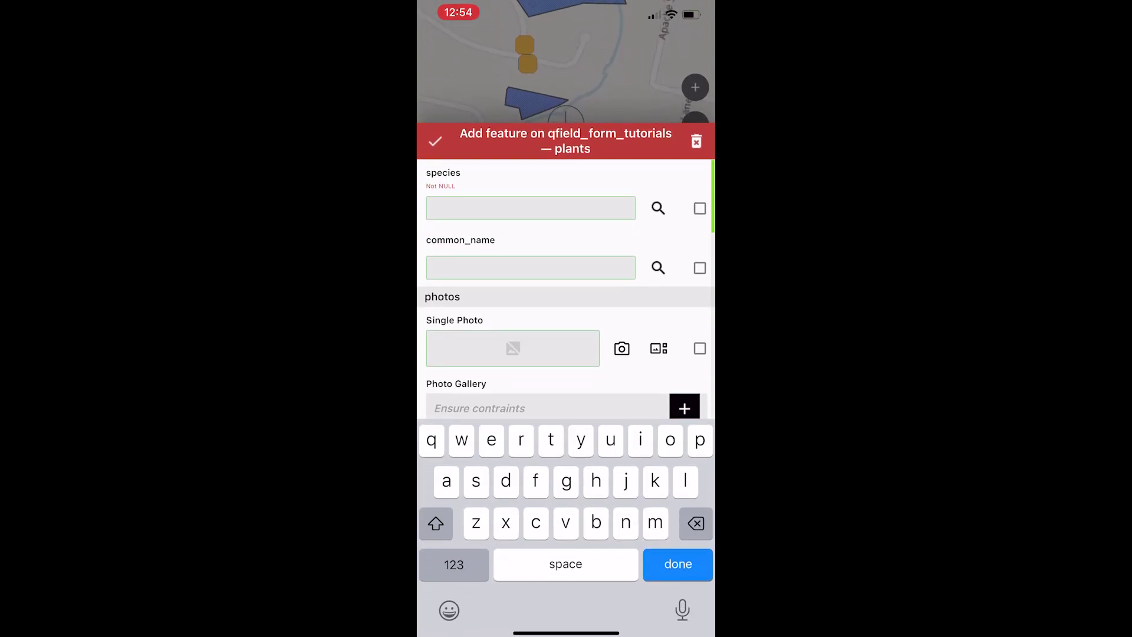
- Set the species to Abies bifolia and save the point with nearest zone 1, Planting Zone
left_click(659, 208)
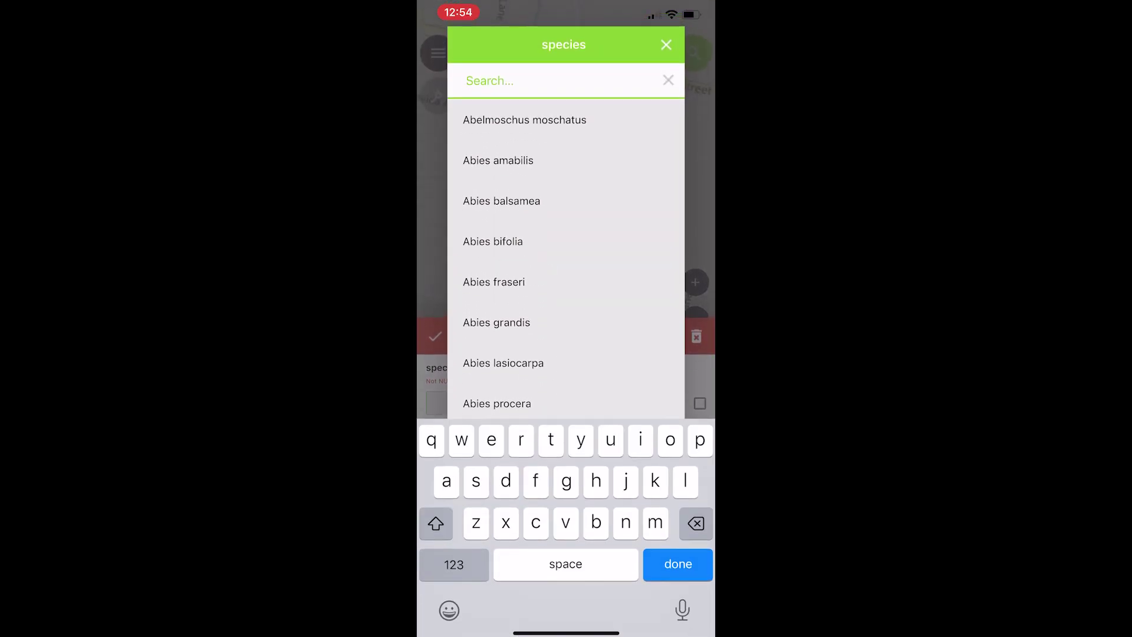
left_click(493, 240)
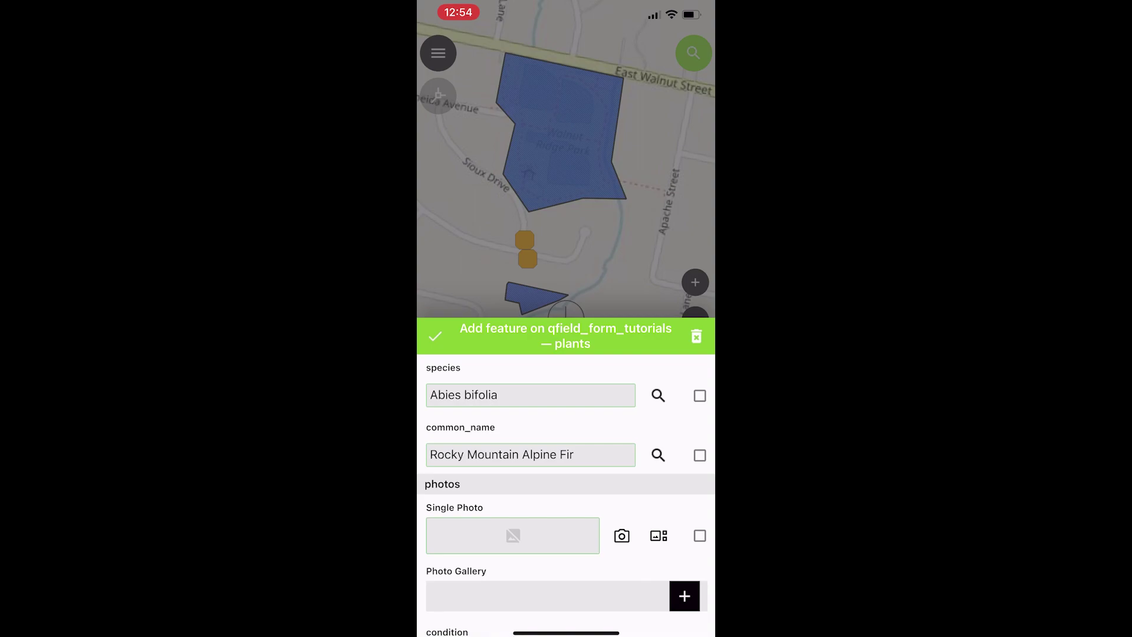
scroll(566, 495, "down", 5)
scroll(566, 496, "down", 5)
left_click(435, 337)
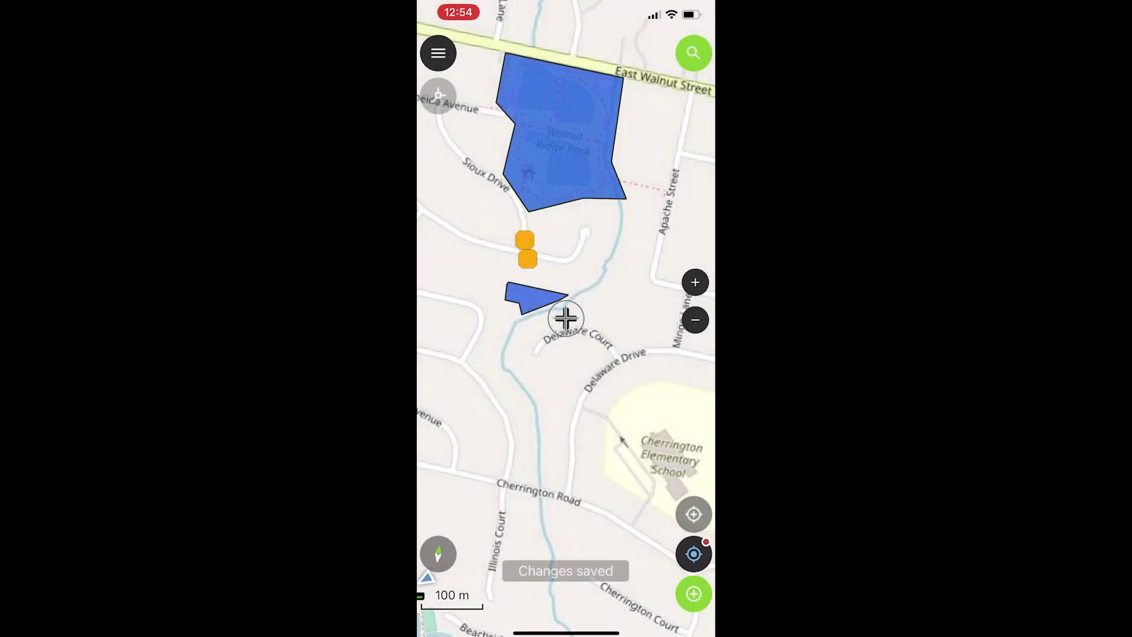
left_click_drag(566, 319, 516, 332)
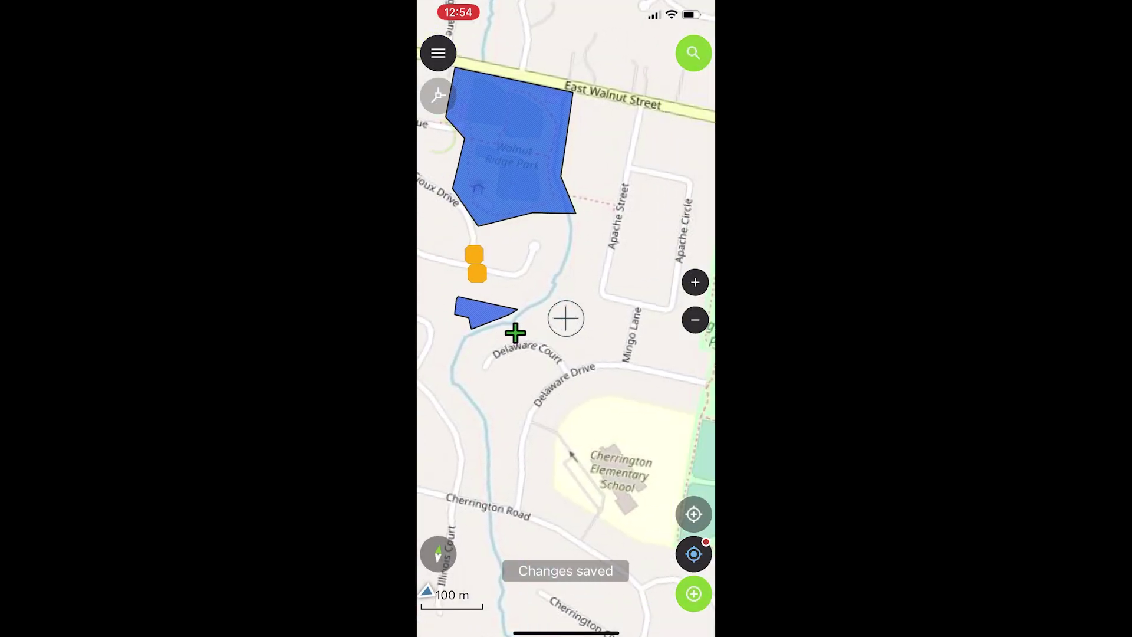